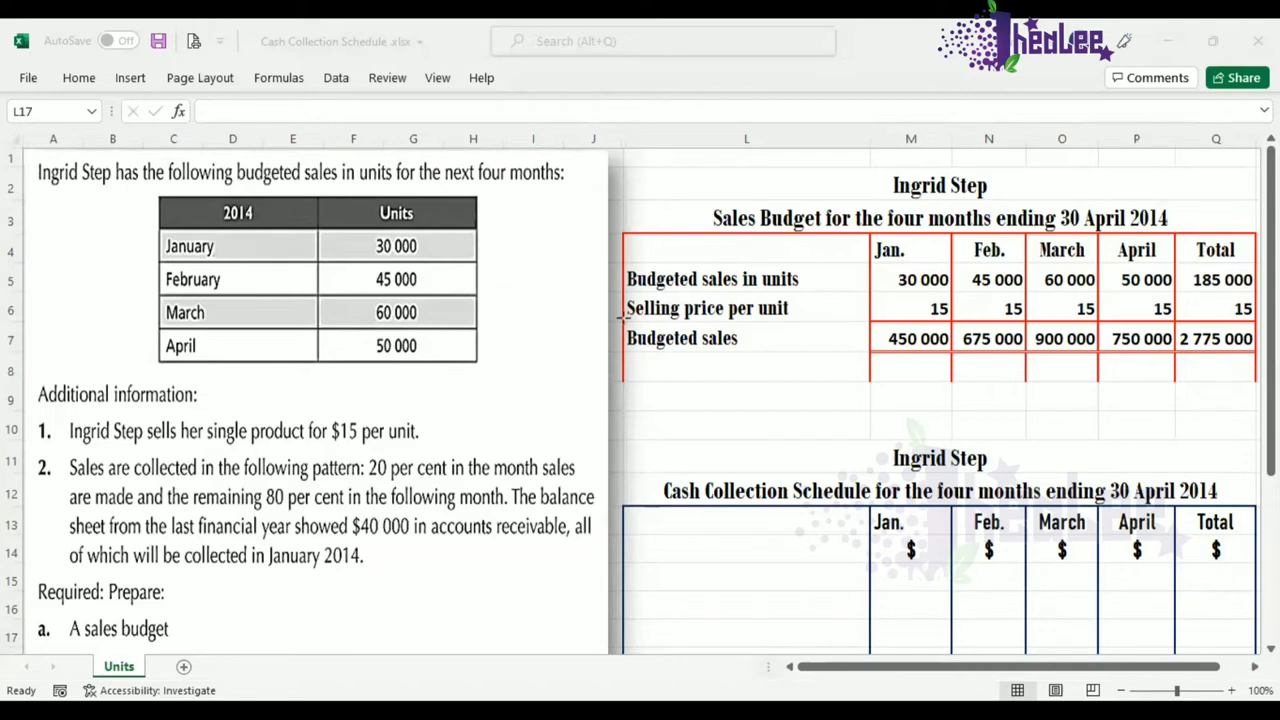
# Outline the January to April budgeted sales and the note on $40 000 accounts receivable collected in January 2014 with blue rectangles
pyautogui.moveTo(622, 318)
pyautogui.mouseDown()
pyautogui.moveTo(628, 340)
pyautogui.moveTo(815, 371)
pyautogui.moveTo(1180, 366)
pyautogui.mouseUp()
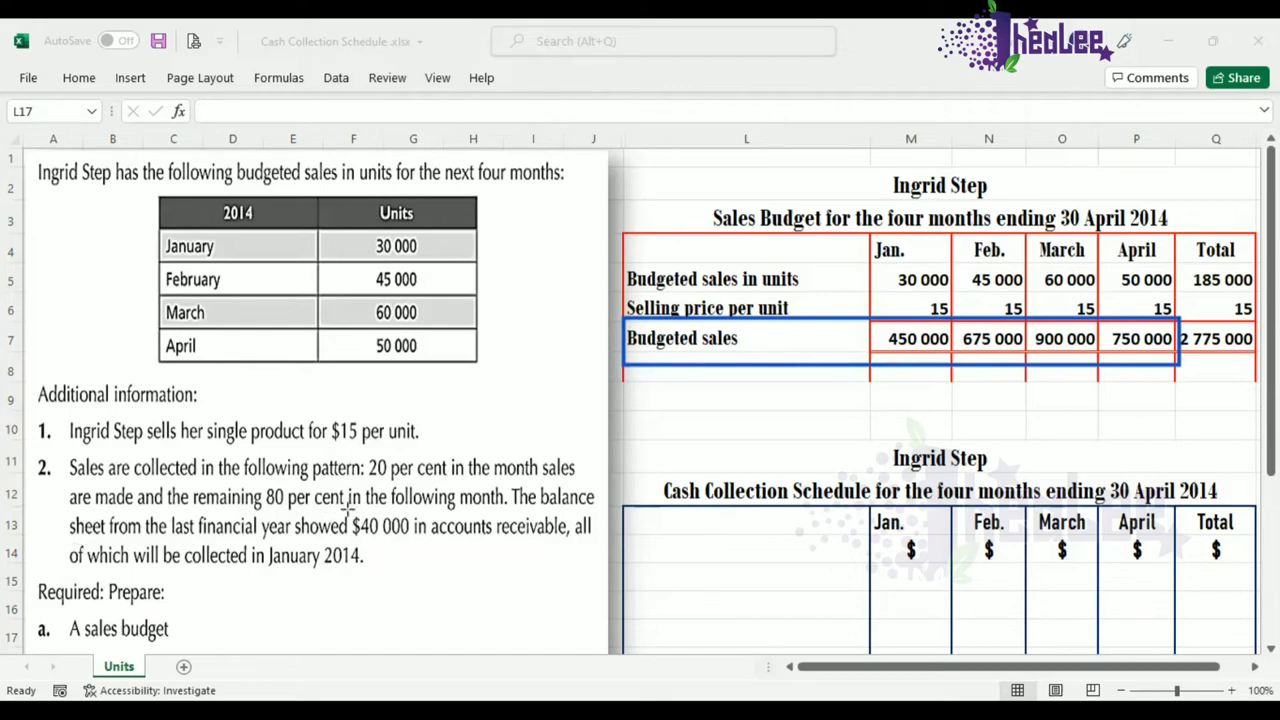
pyautogui.moveTo(350, 512)
pyautogui.mouseDown()
pyautogui.moveTo(394, 538)
pyautogui.moveTo(598, 543)
pyautogui.mouseUp()
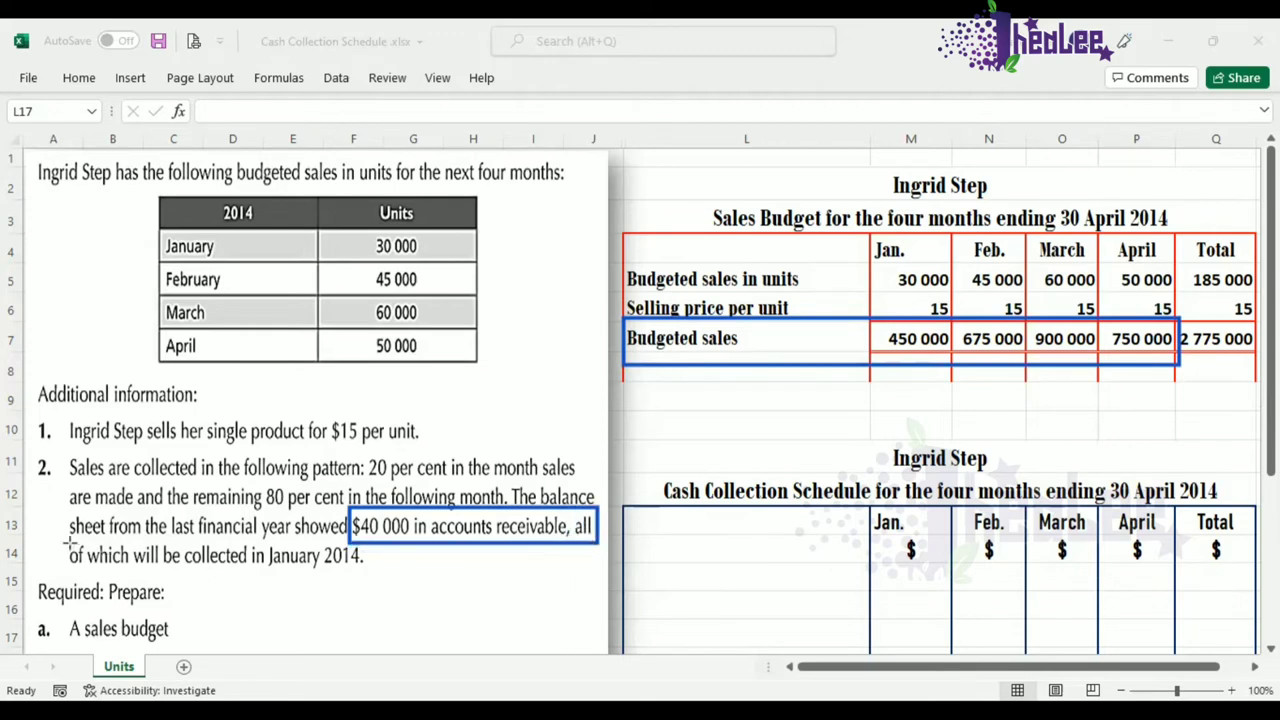
pyautogui.moveTo(64, 543)
pyautogui.mouseDown()
pyautogui.moveTo(217, 575)
pyautogui.moveTo(380, 573)
pyautogui.mouseUp()
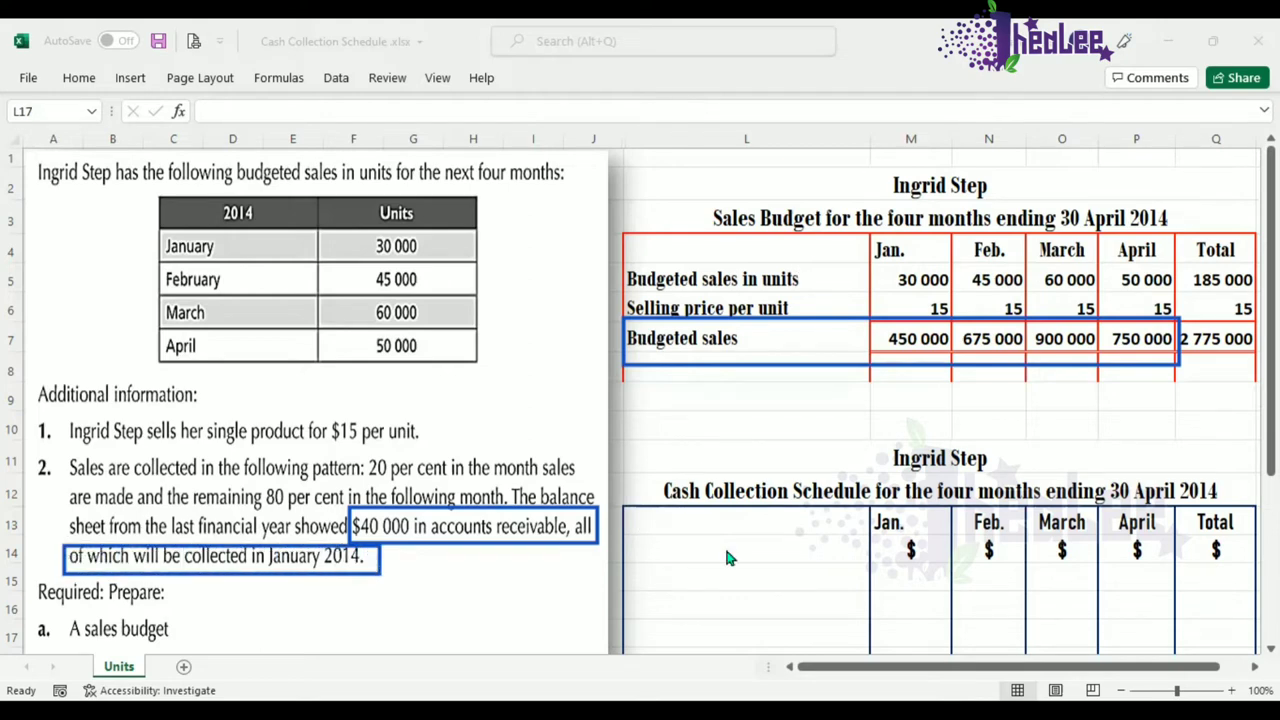
# Enter the label "Accounts Receiveable Bal. b/d" in cell L15, the first line of the cash collection schedule
pyautogui.click(710, 580)
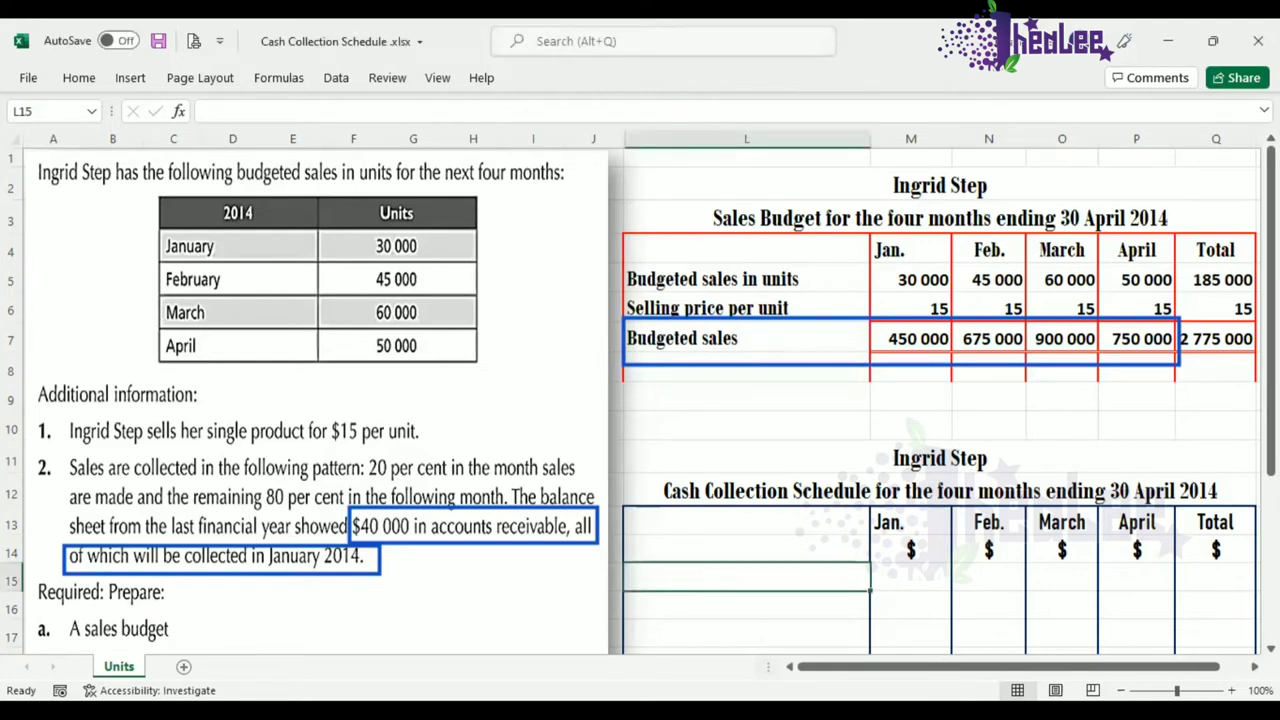
pyautogui.write('Accoun')
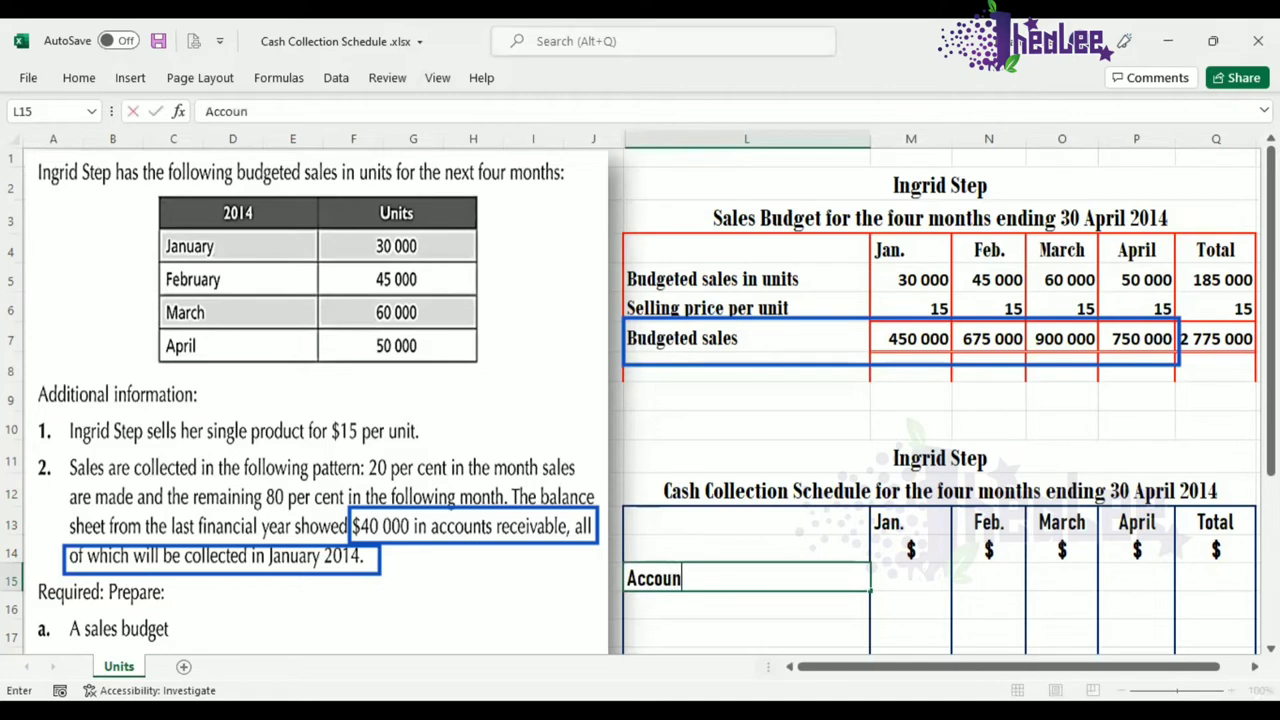
pyautogui.write('ts Rece')
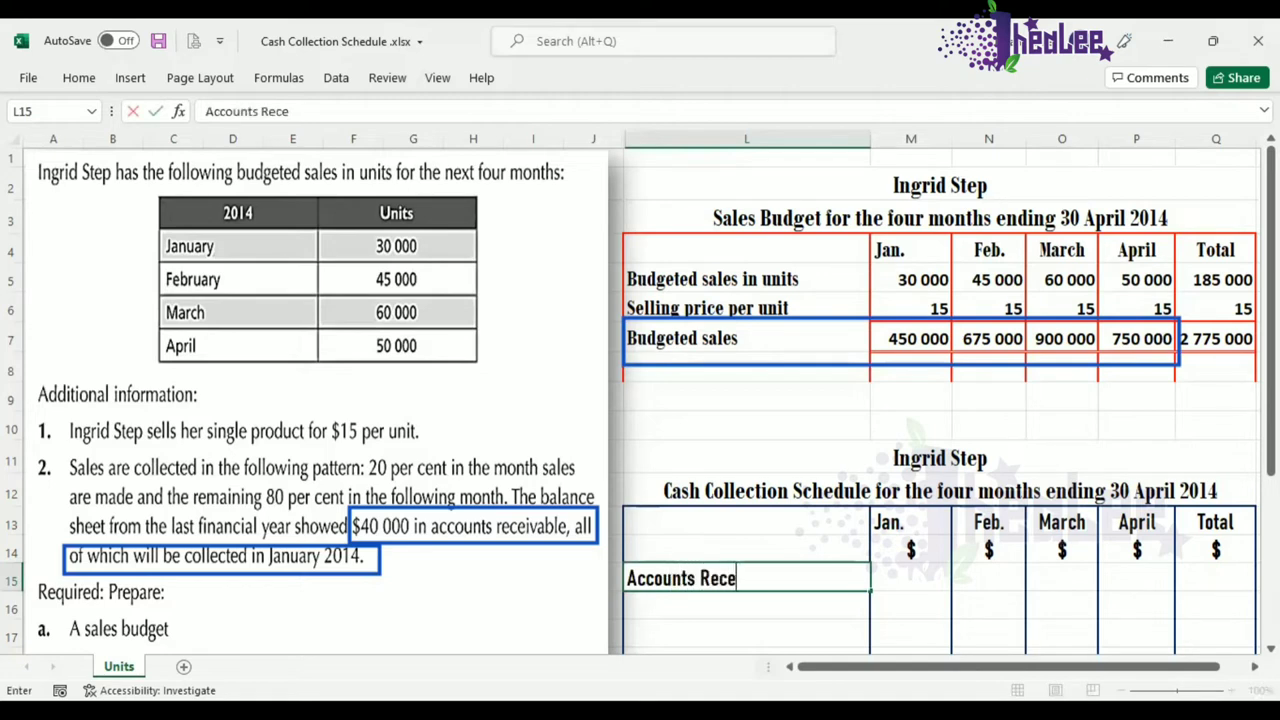
pyautogui.write('iv')
pyautogui.write('ea')
pyautogui.write('ble ')
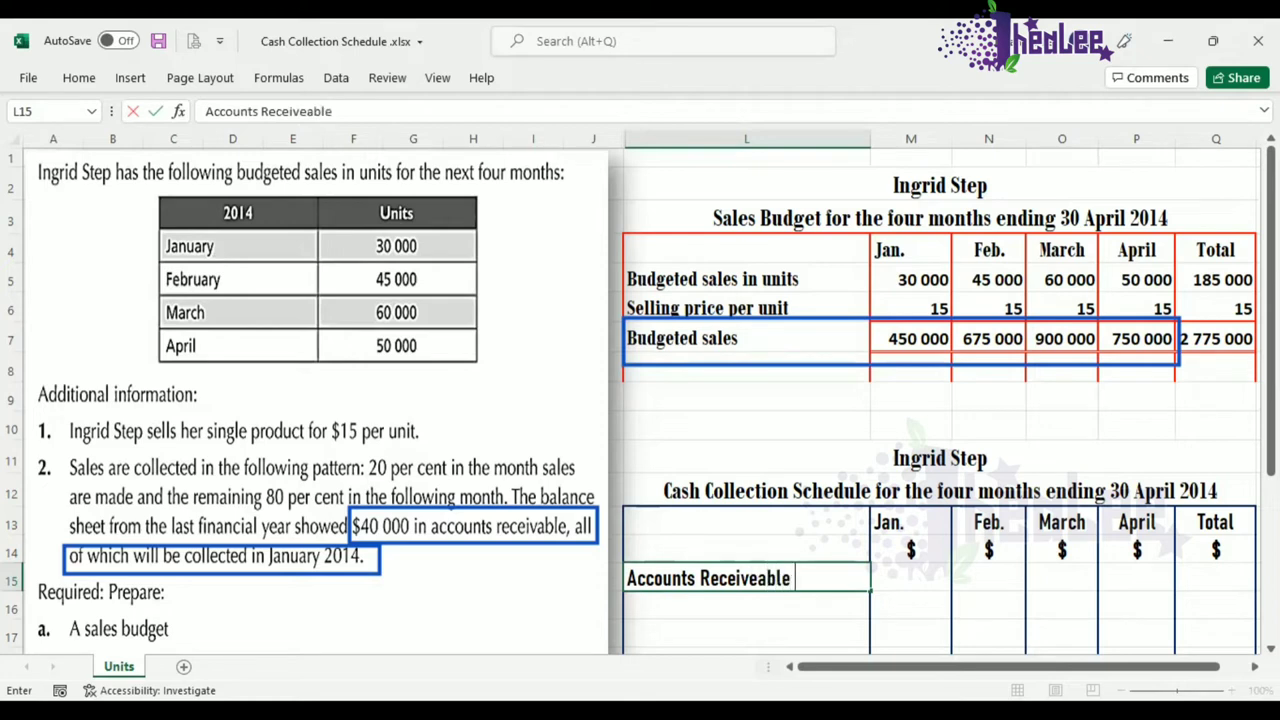
pyautogui.write('Bal. b/d')
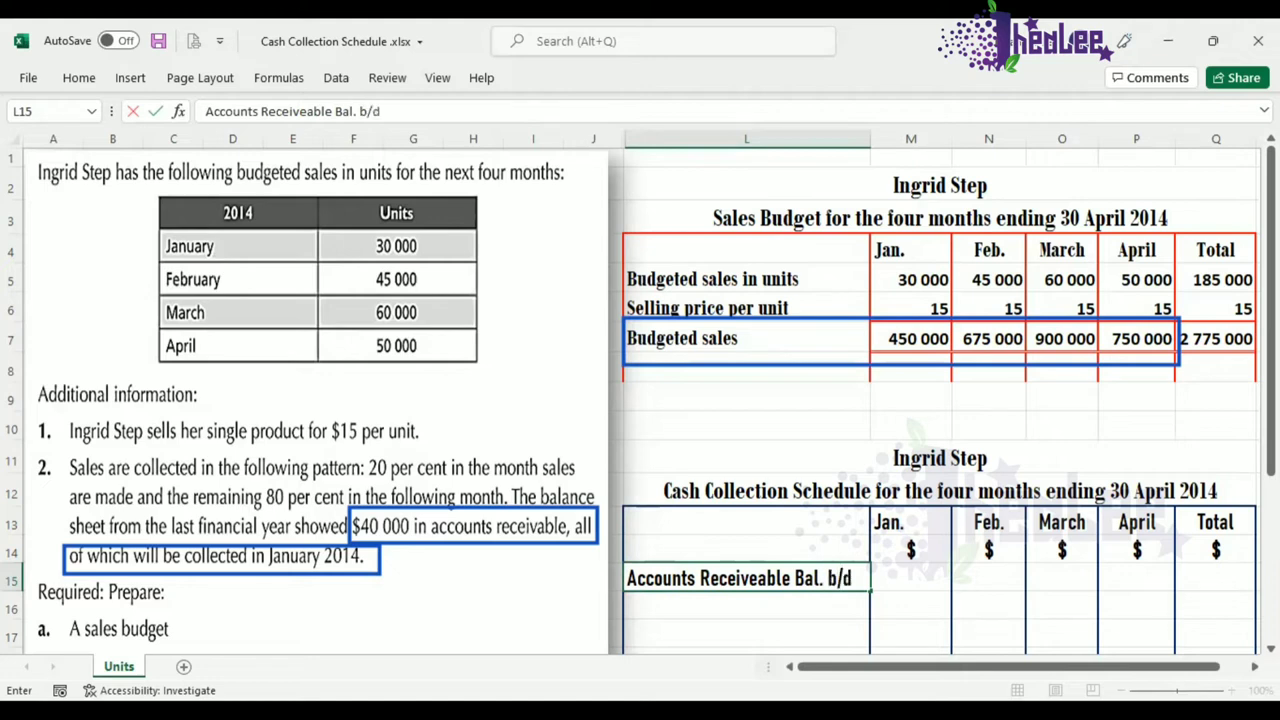
# Enter 40 000 in both the January and Total columns of the accounts receivable line
pyautogui.click(905, 580)
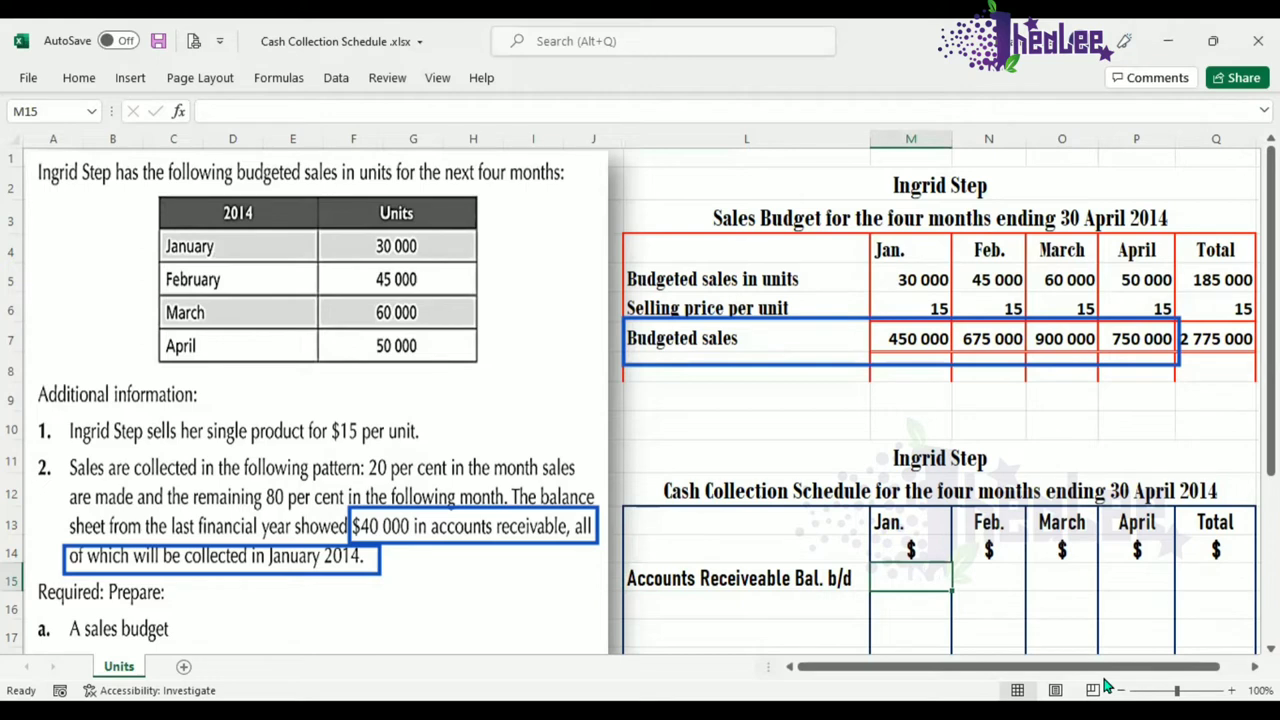
pyautogui.write('40 000')
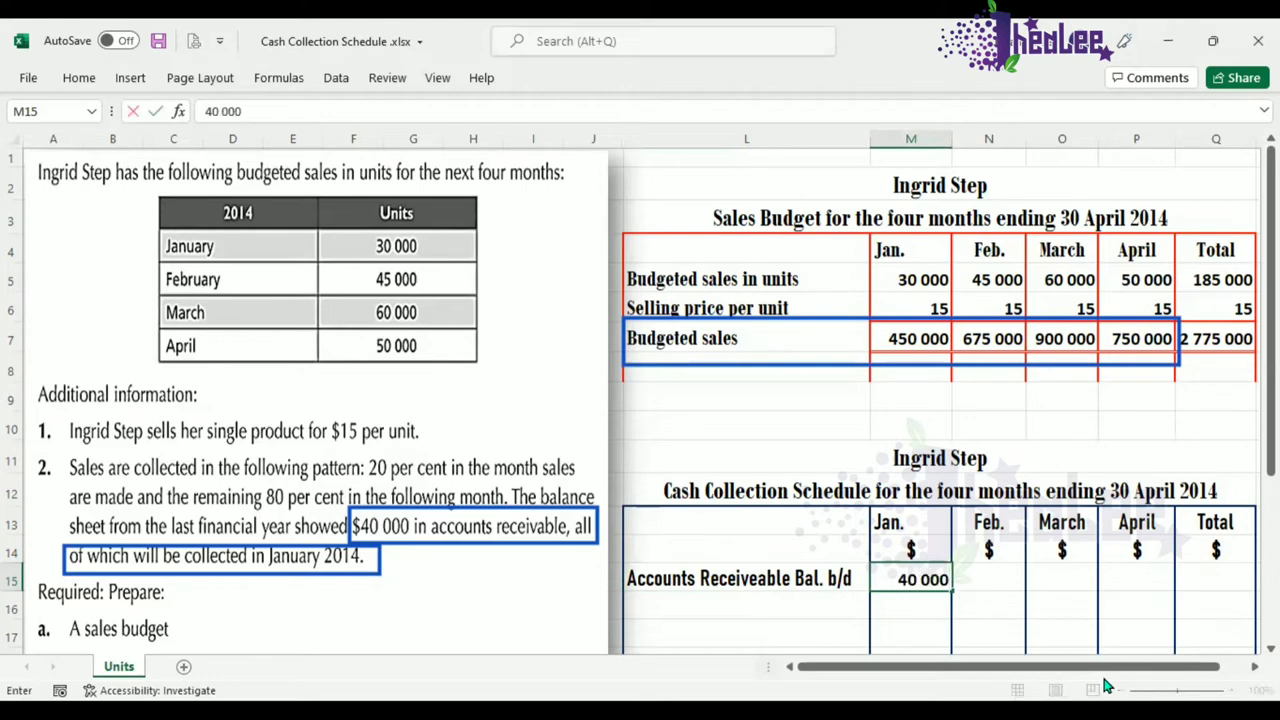
pyautogui.click(1226, 578)
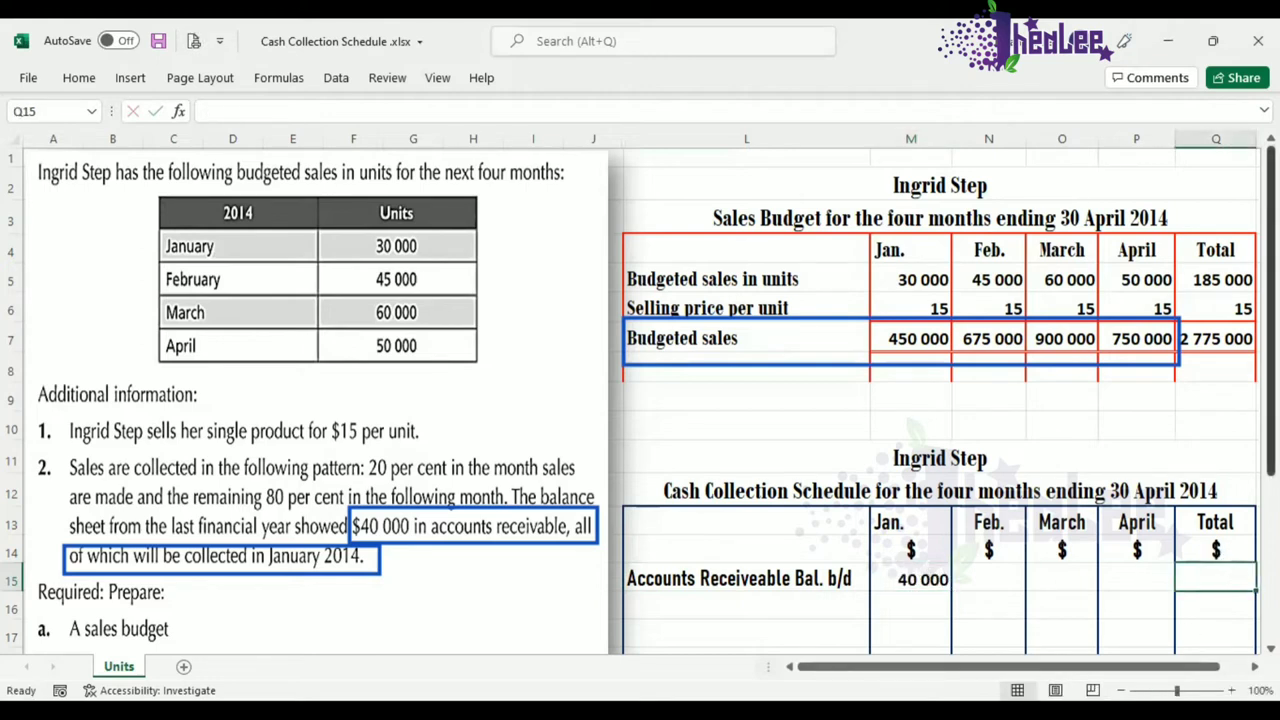
pyautogui.write('40 000')
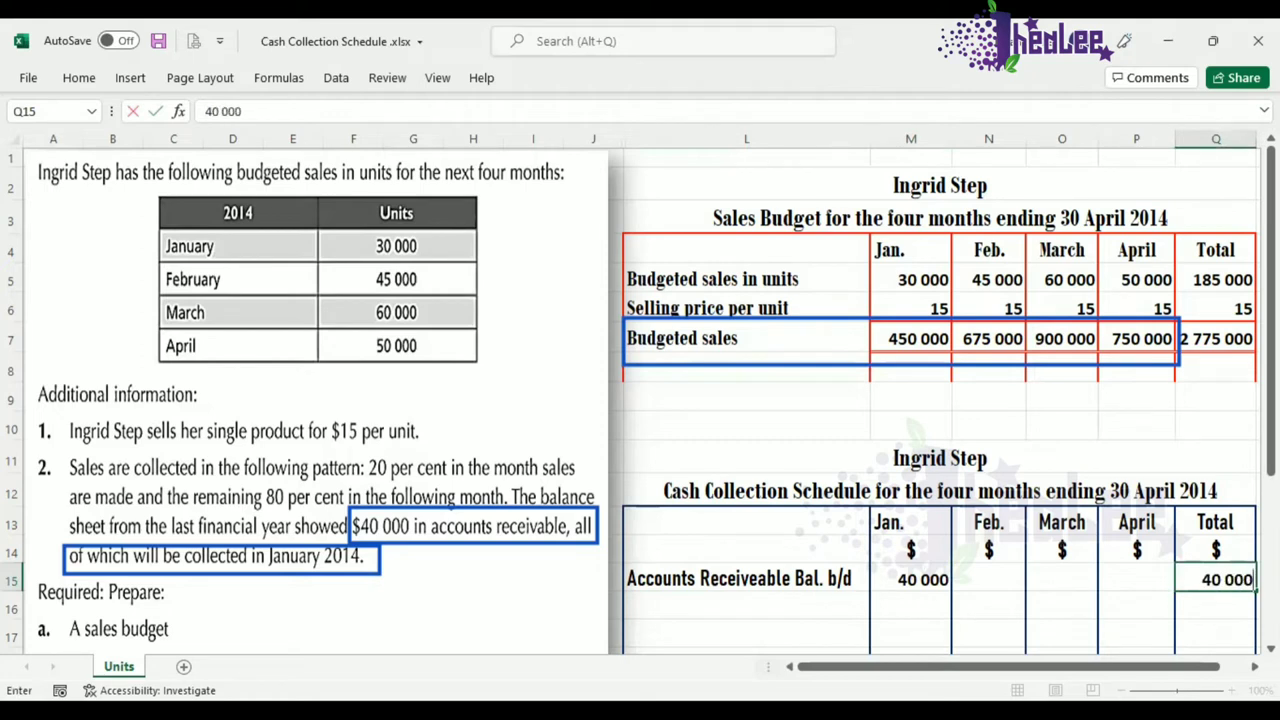
# Begin the label of the schedule's second line in cell L16 with "Jan."
pyautogui.click(828, 605)
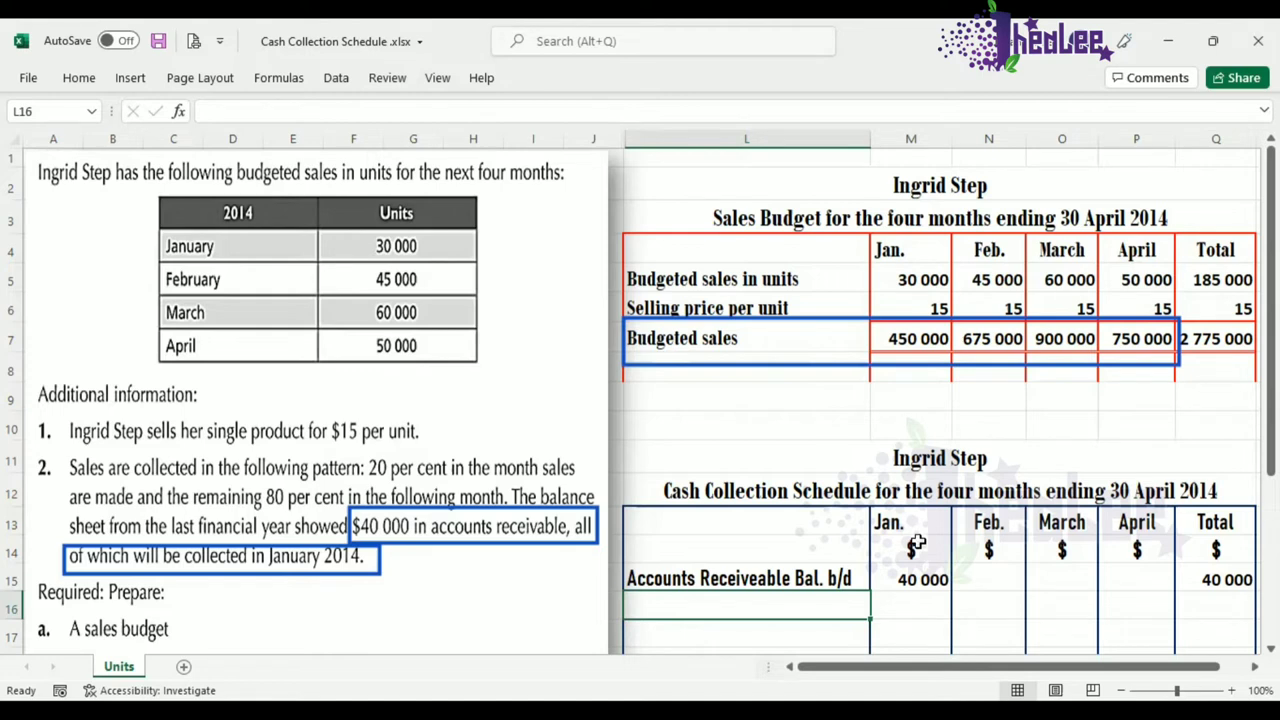
pyautogui.write('Ja.')
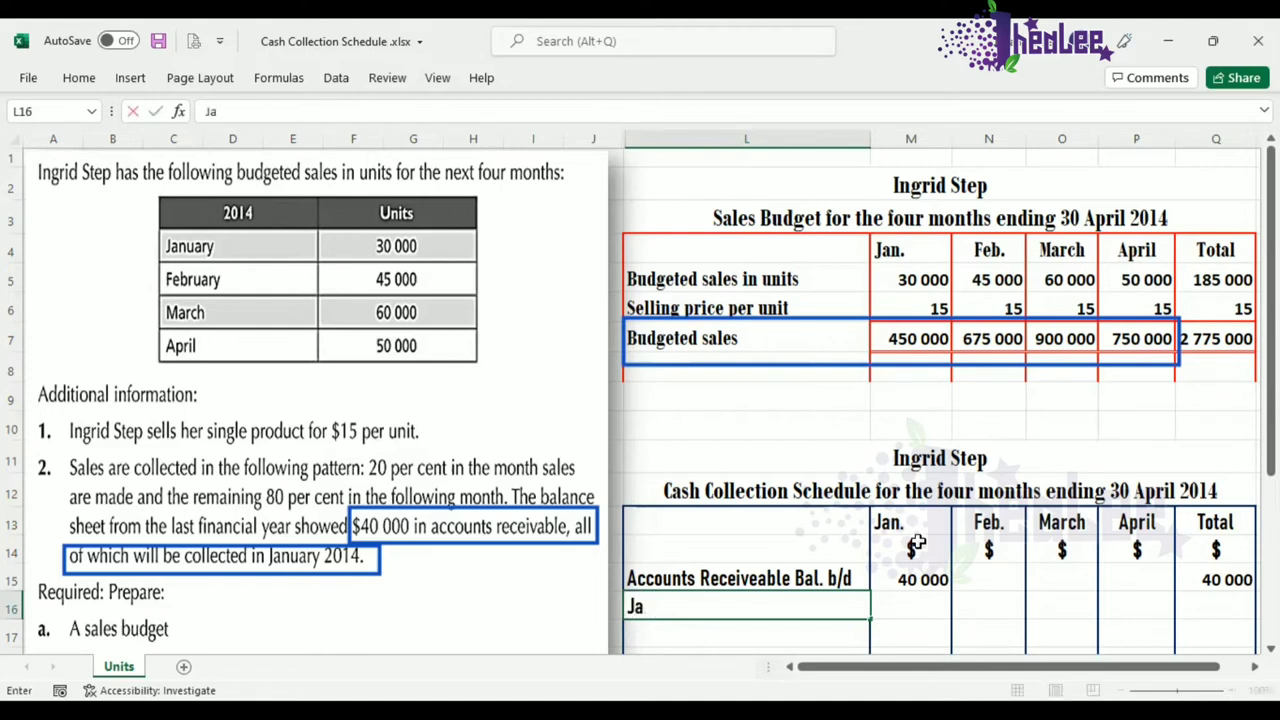
pyautogui.press('BackSpace')
pyautogui.write('an.')
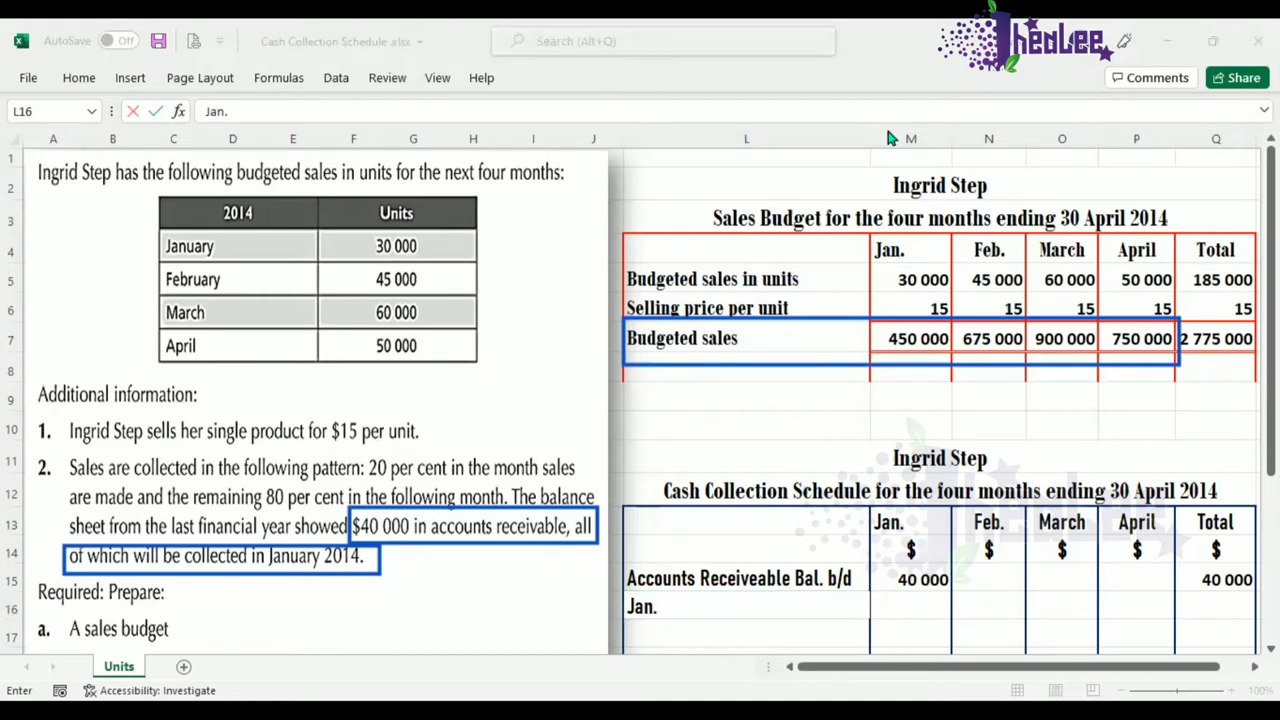
# Clear the old annotations and outline "20 per cent in the month sales" and January's budgeted sales in blue
pyautogui.press('e')
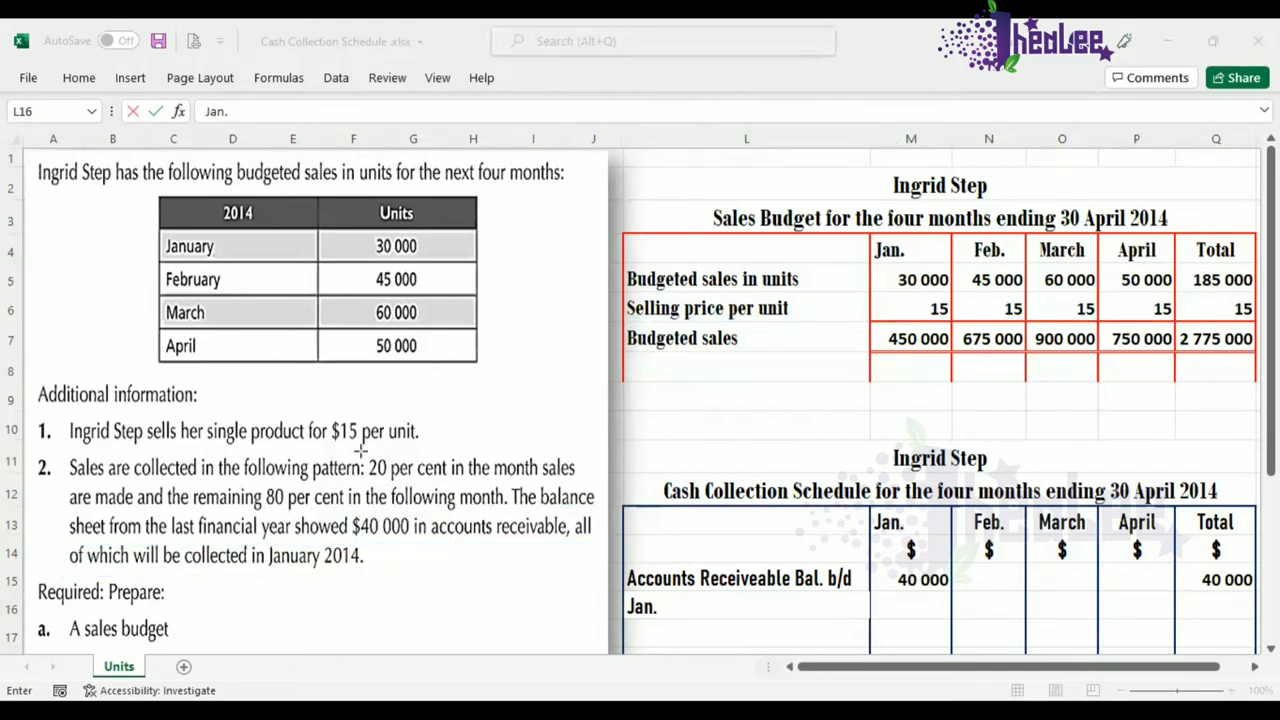
pyautogui.moveTo(364, 449)
pyautogui.mouseDown()
pyautogui.moveTo(390, 478)
pyautogui.moveTo(606, 490)
pyautogui.moveTo(587, 490)
pyautogui.mouseUp()
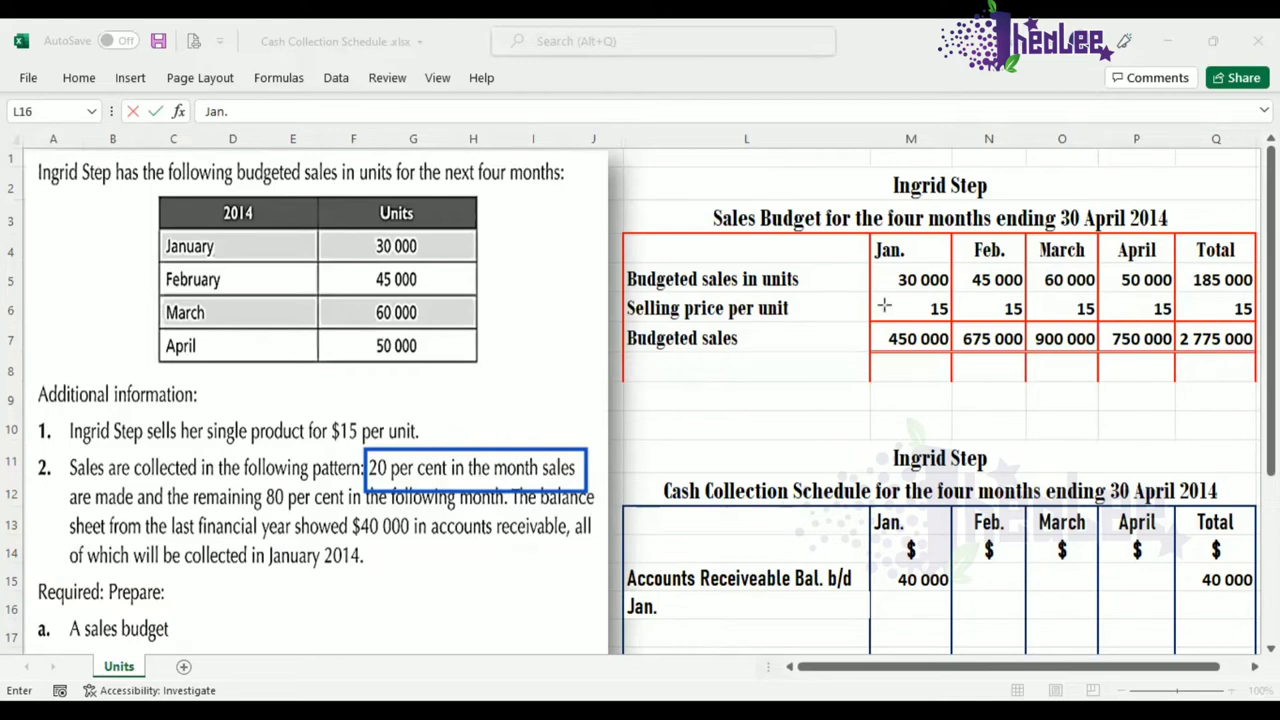
pyautogui.moveTo(874, 322); pyautogui.dragTo(956, 364)
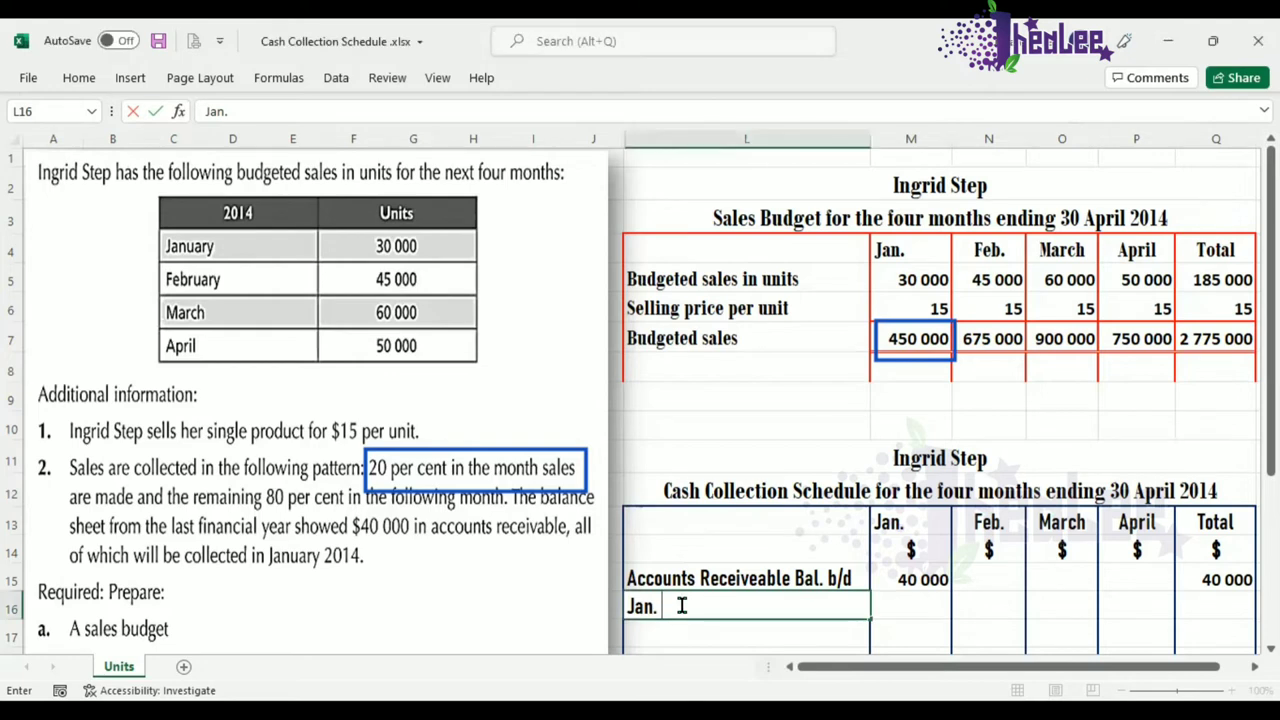
# Complete the label in cell L16 as "Jan. Sales (20% * 450 000), 80%"
pyautogui.write('Sales (')
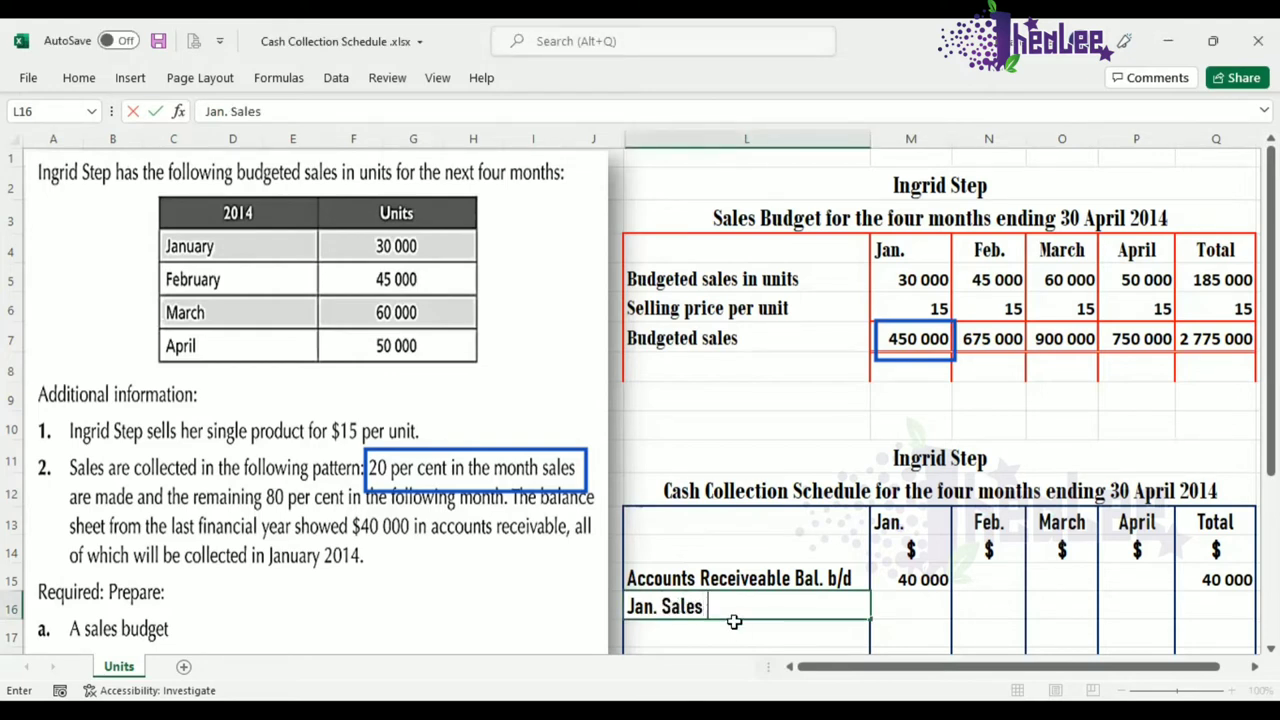
pyautogui.write('20%')
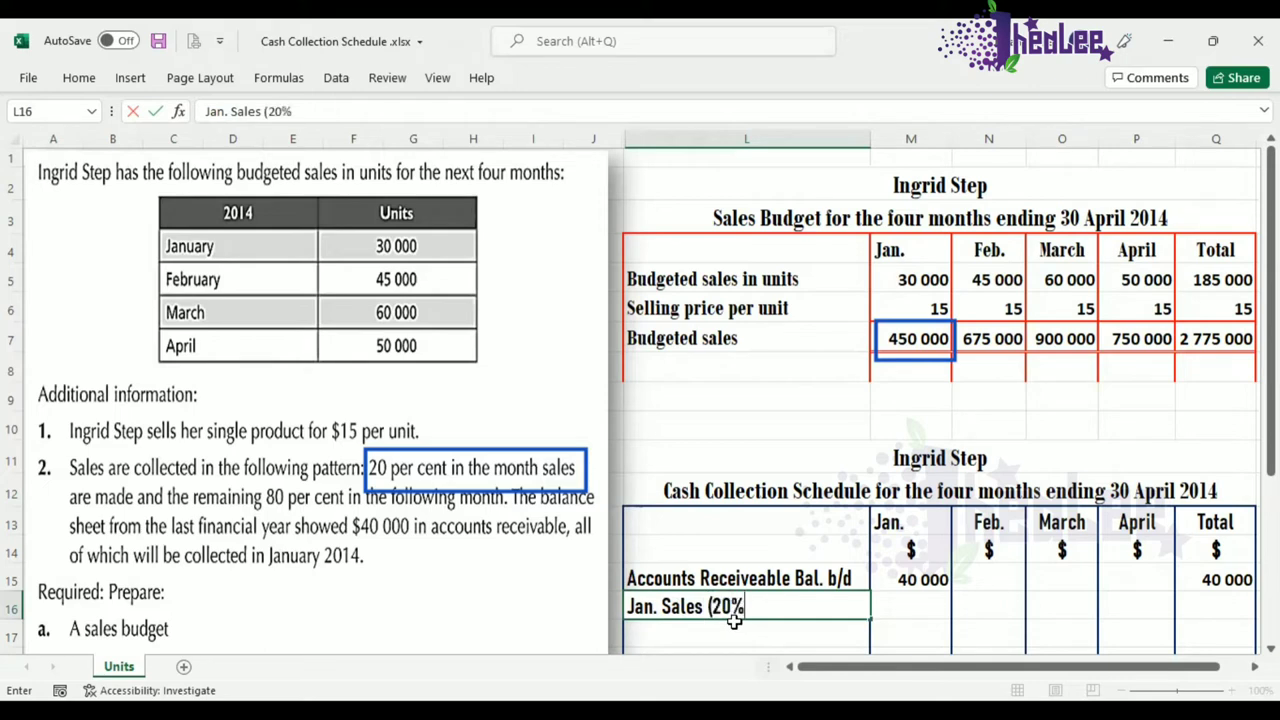
pyautogui.write(' * 450 000)')
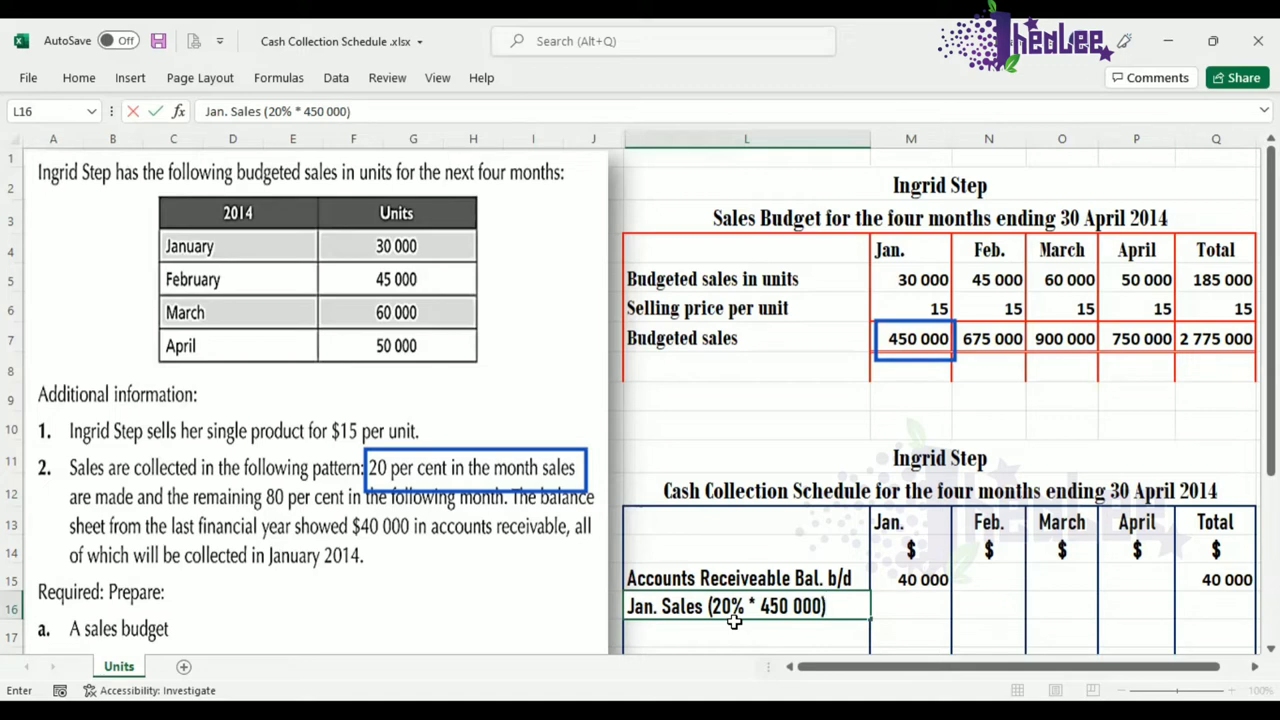
pyautogui.write(', 80%')
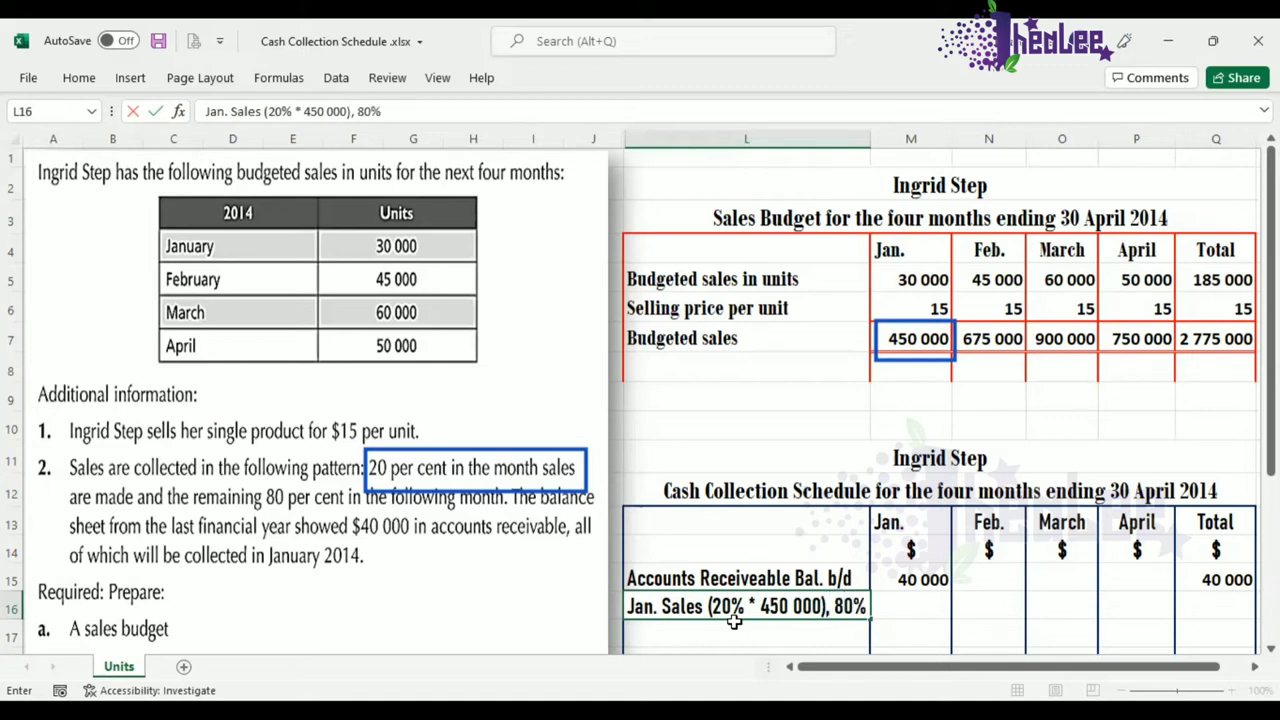
# Fill the January sales line with 90 000 for January, 360 000 for February and 450 000 as the total
pyautogui.click(895, 607)
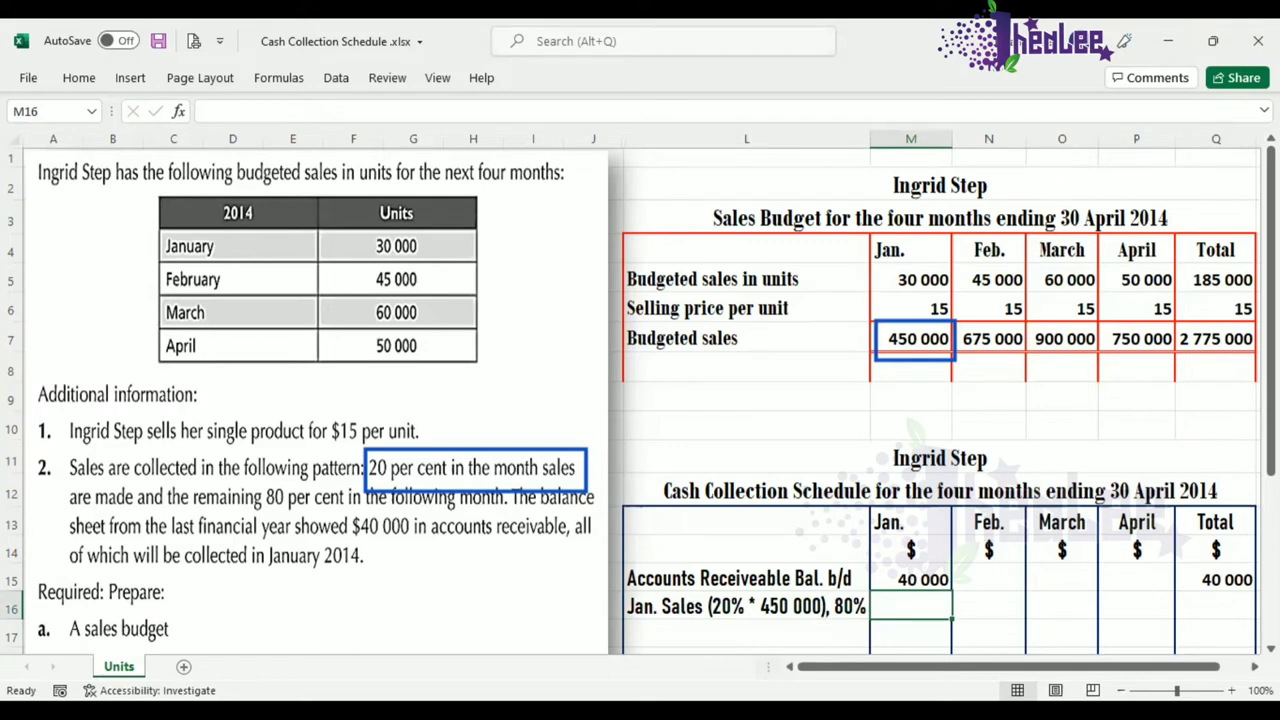
pyautogui.write('90 000')
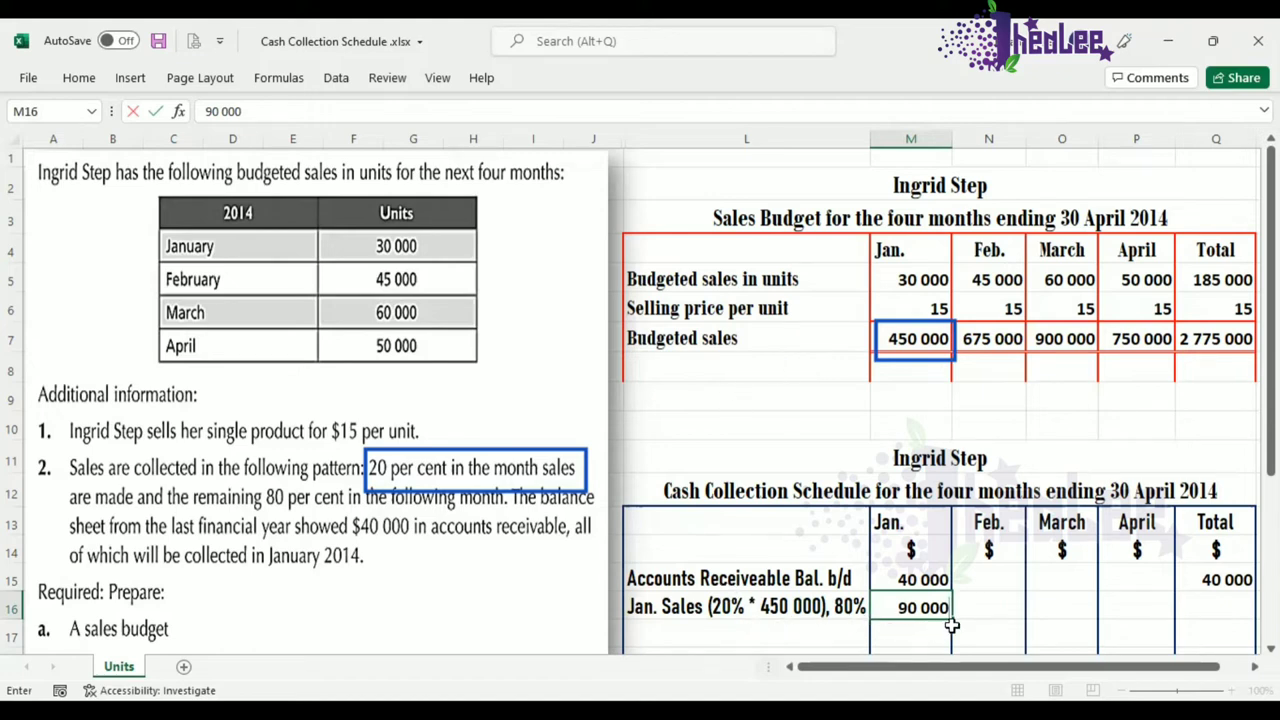
pyautogui.click(989, 608)
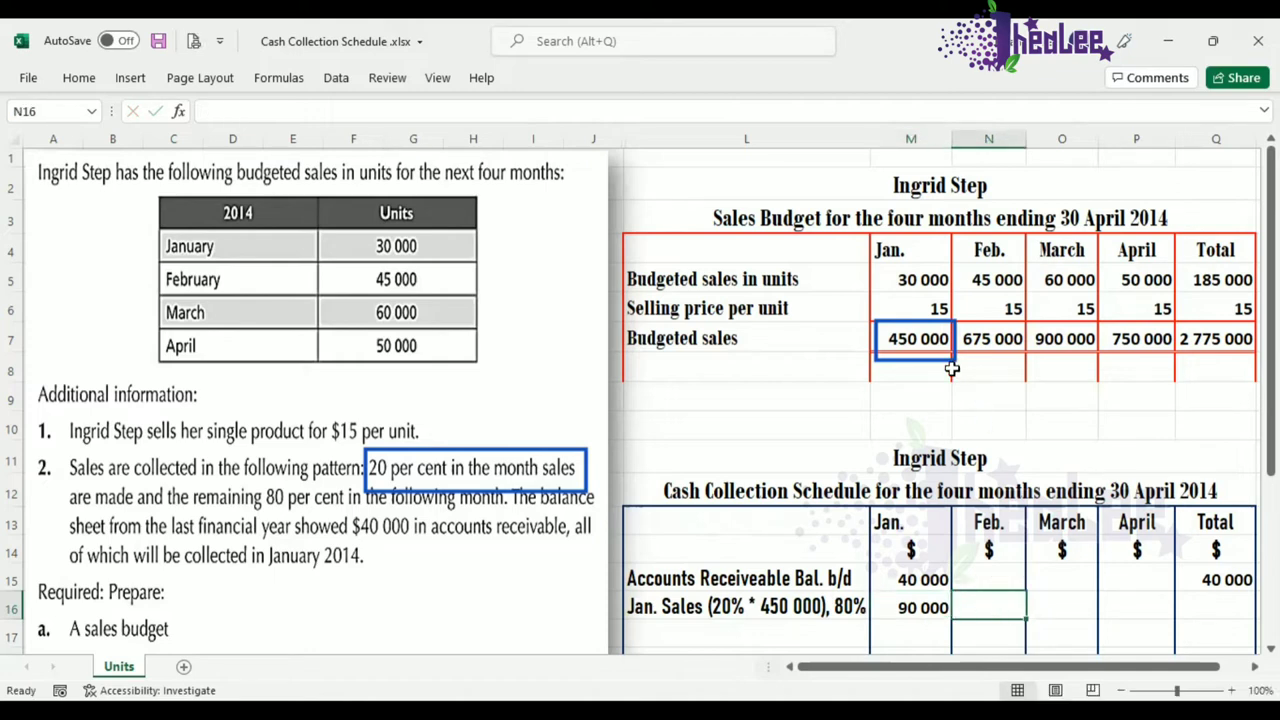
pyautogui.write('36')
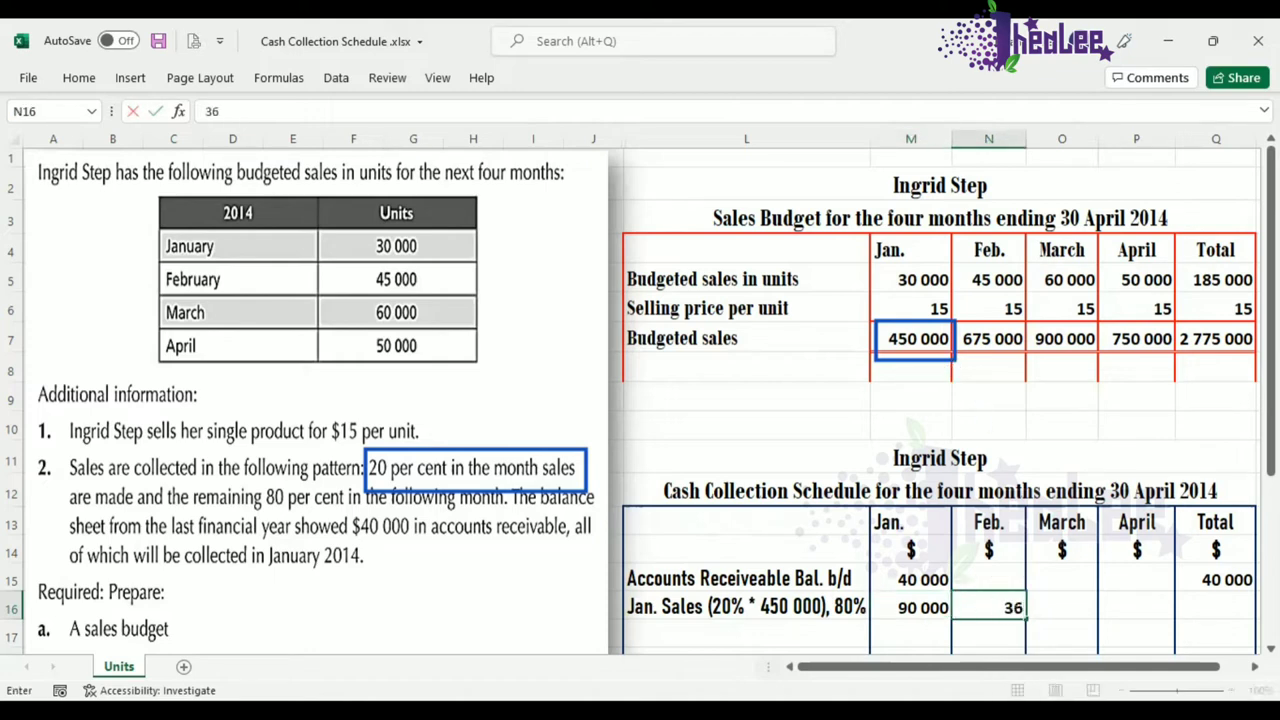
pyautogui.write('0 000')
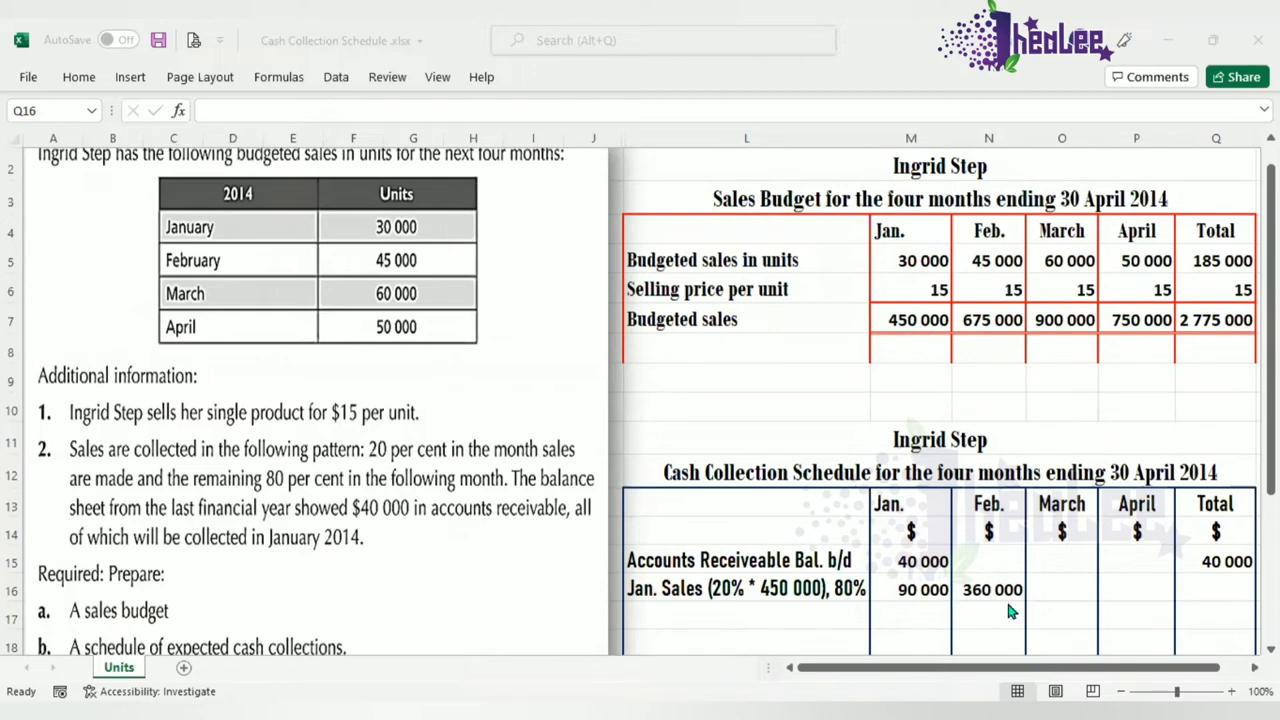
pyautogui.click(1233, 585)
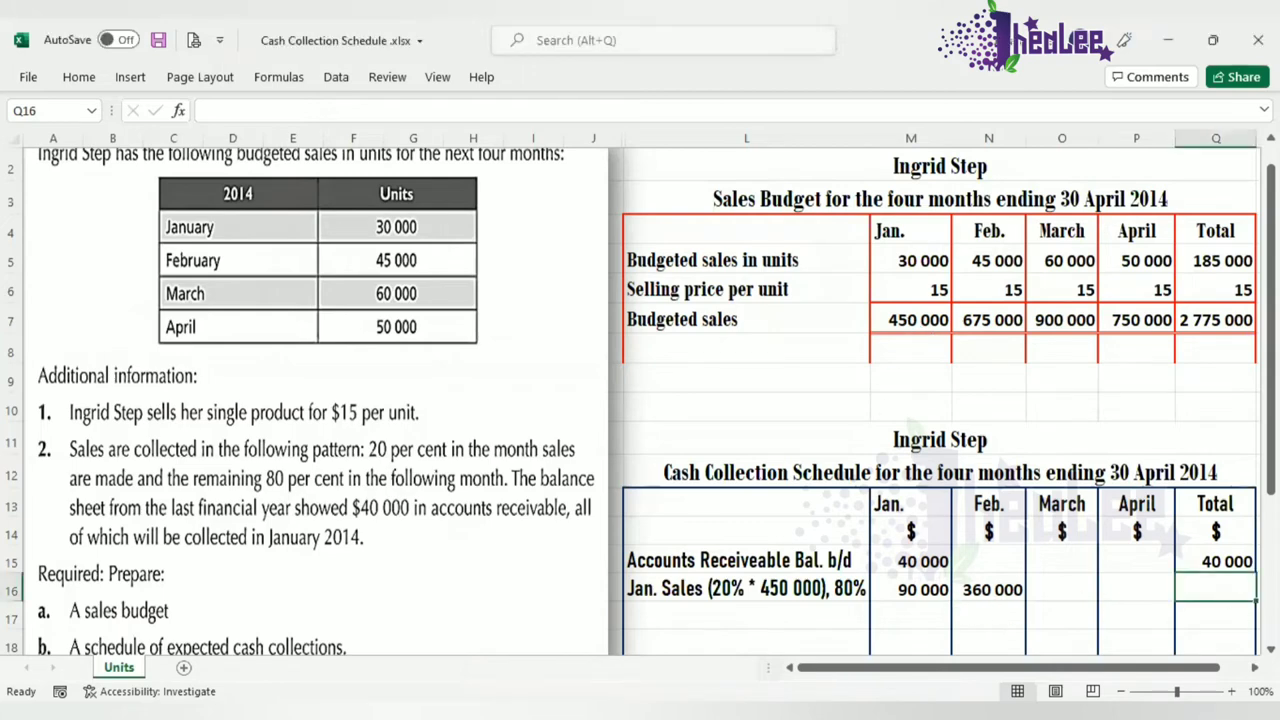
pyautogui.write('450 000')
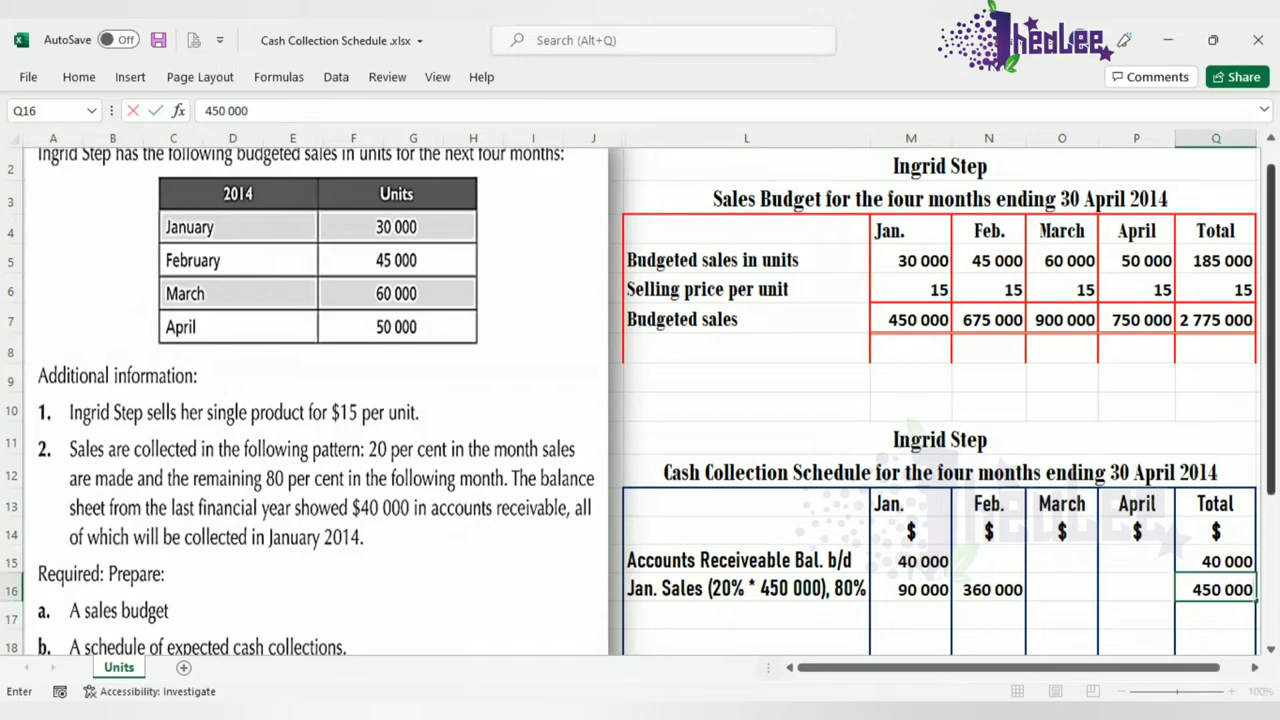
# Label cell L17 as "Feb. Sales (20% * 675 000), 80%" and outline February's budgeted sales in blue
pyautogui.scroll(-1, 1150, 500)
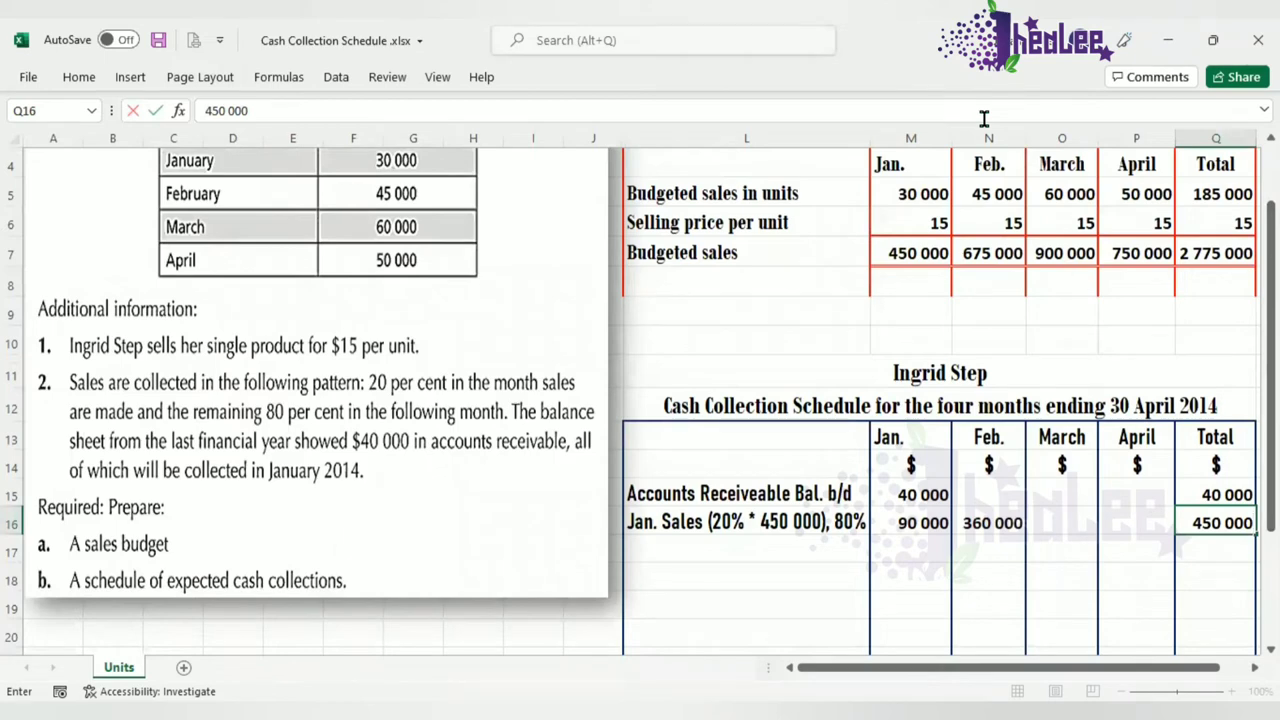
pyautogui.click(700, 549)
pyautogui.write('Feb.')
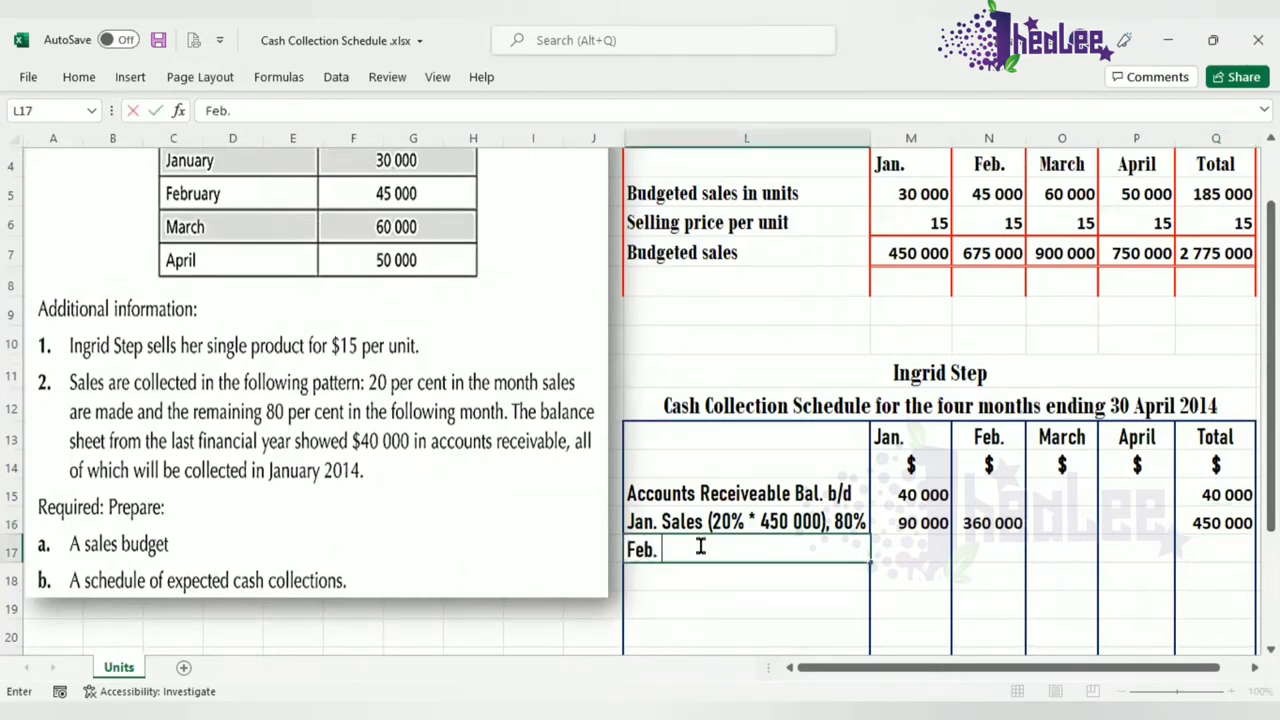
pyautogui.write(' Sales')
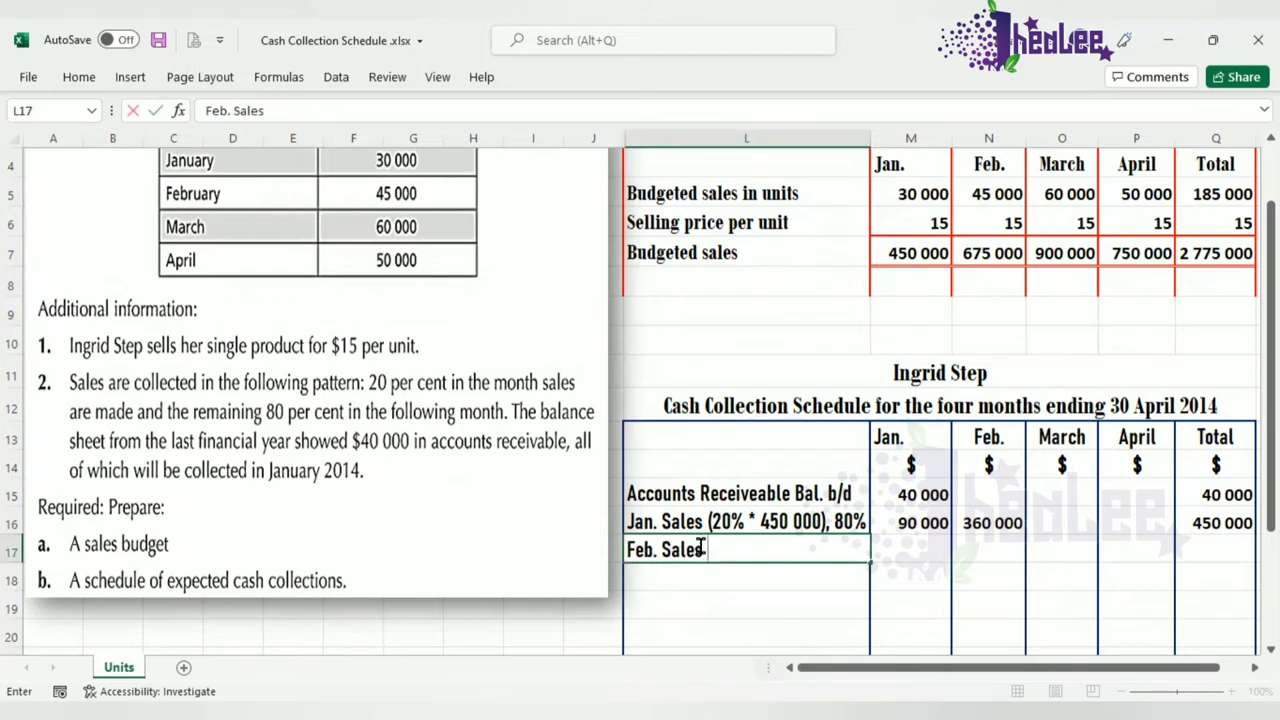
pyautogui.write(' (20')
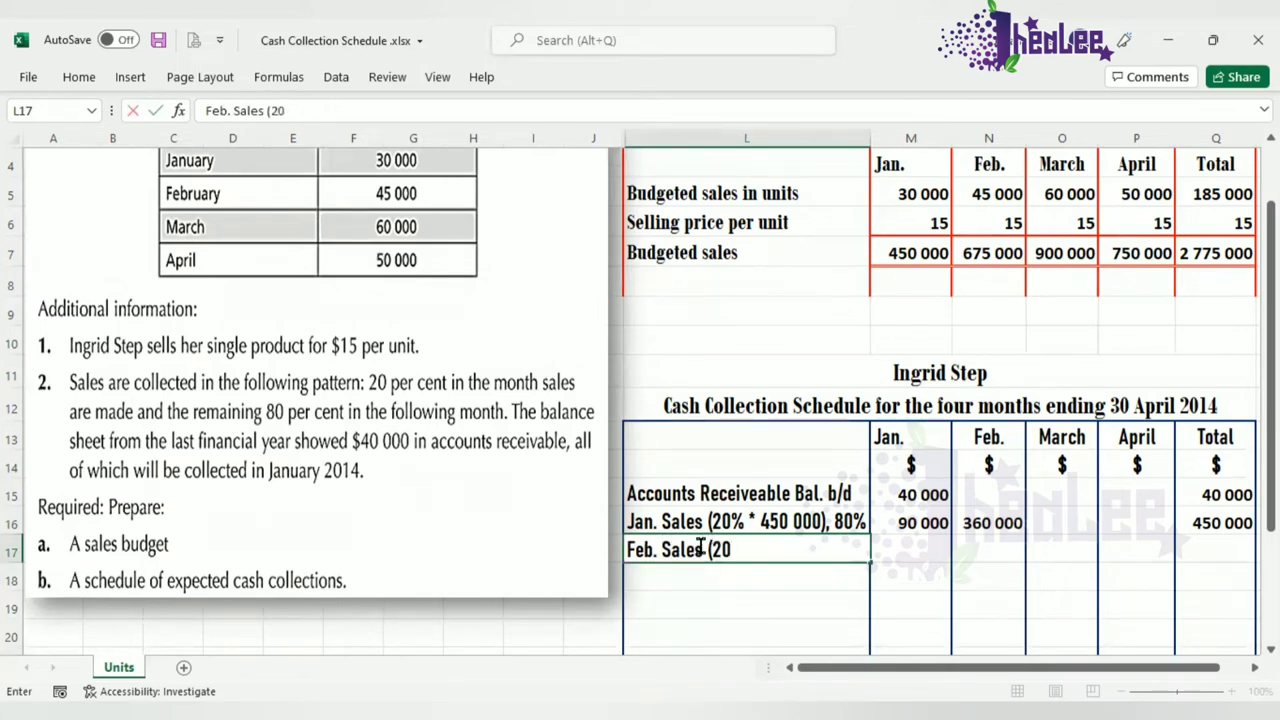
pyautogui.write('%')
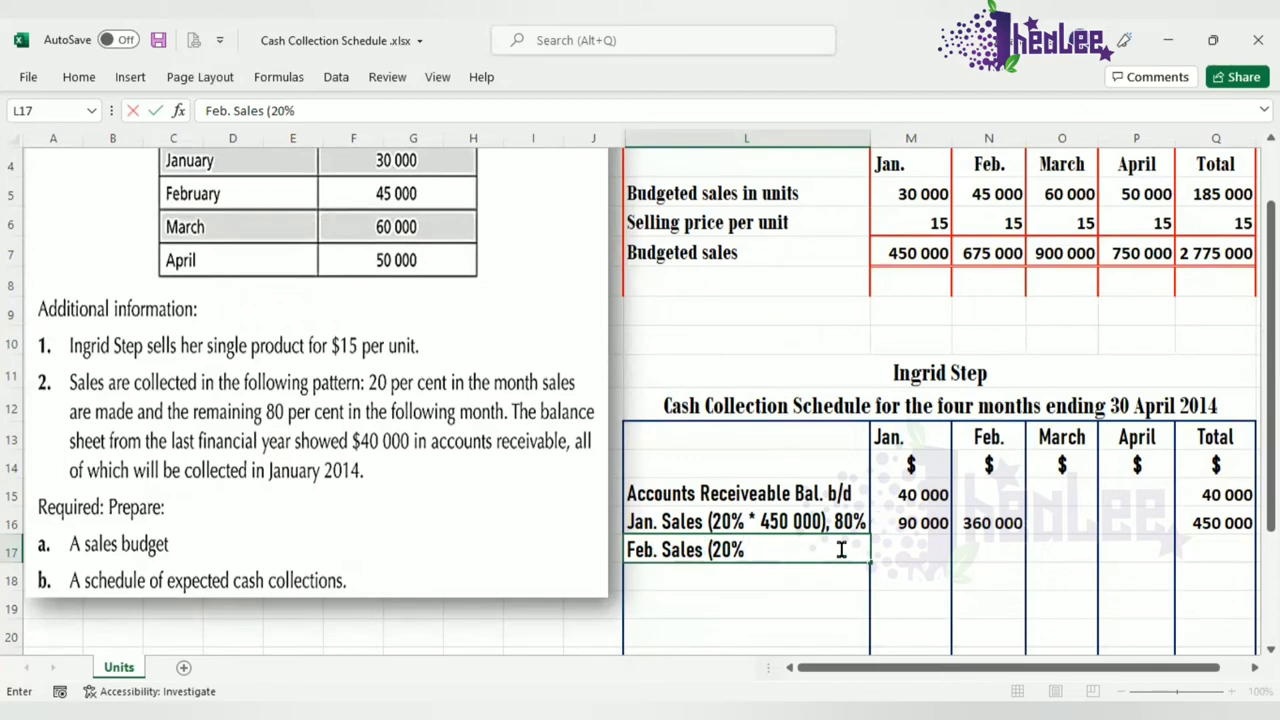
pyautogui.write(' * *')
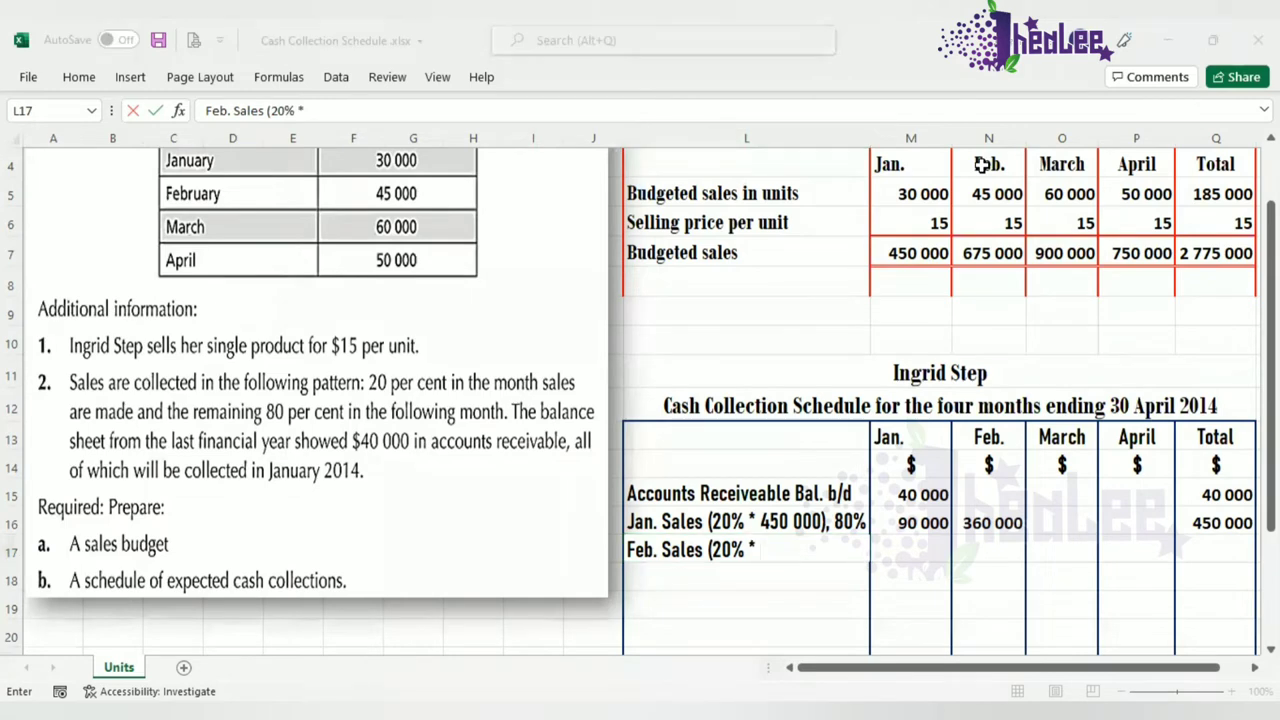
pyautogui.moveTo(952, 238)
pyautogui.mouseDown()
pyautogui.moveTo(982, 268)
pyautogui.moveTo(1028, 270)
pyautogui.mouseUp()
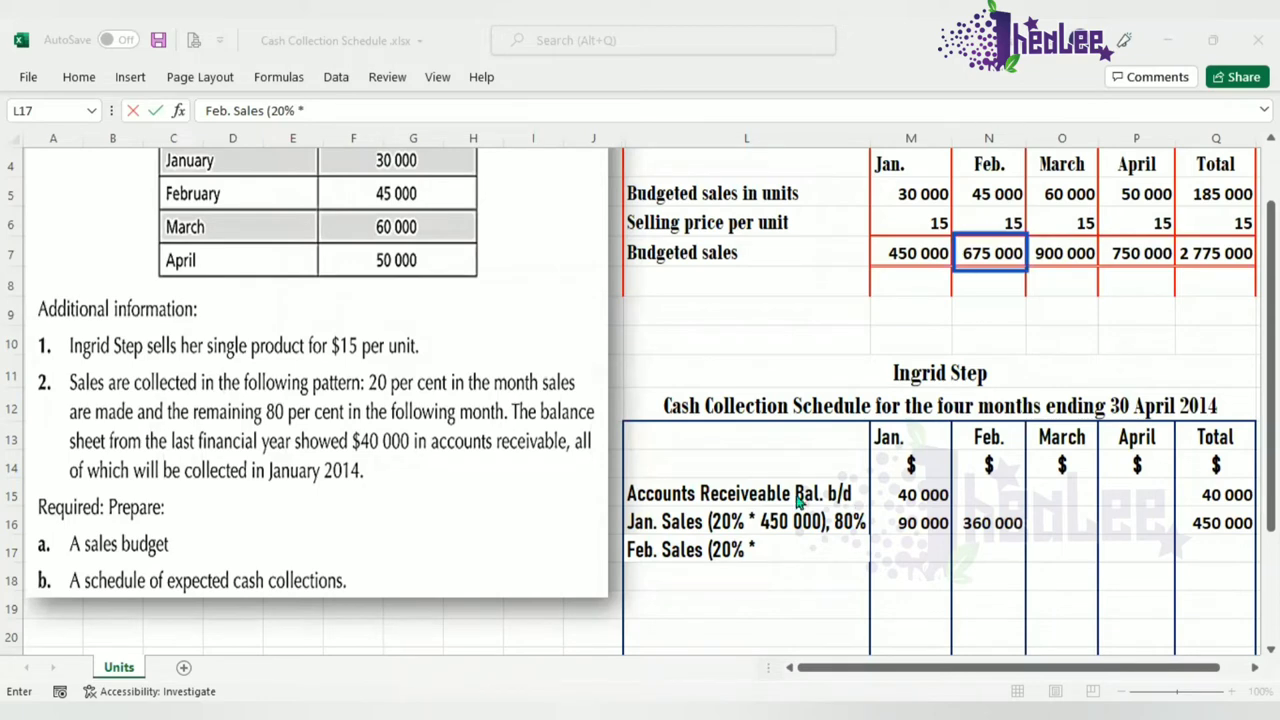
pyautogui.write('675')
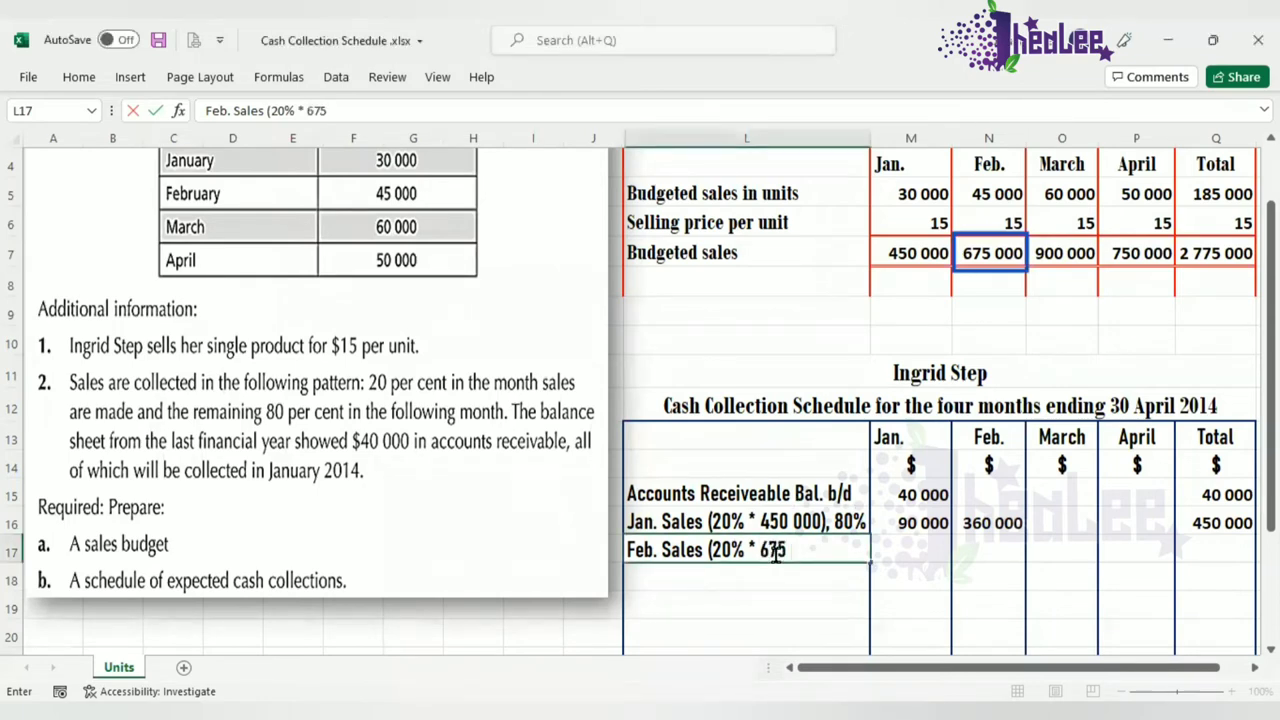
pyautogui.write(' 000), 80')
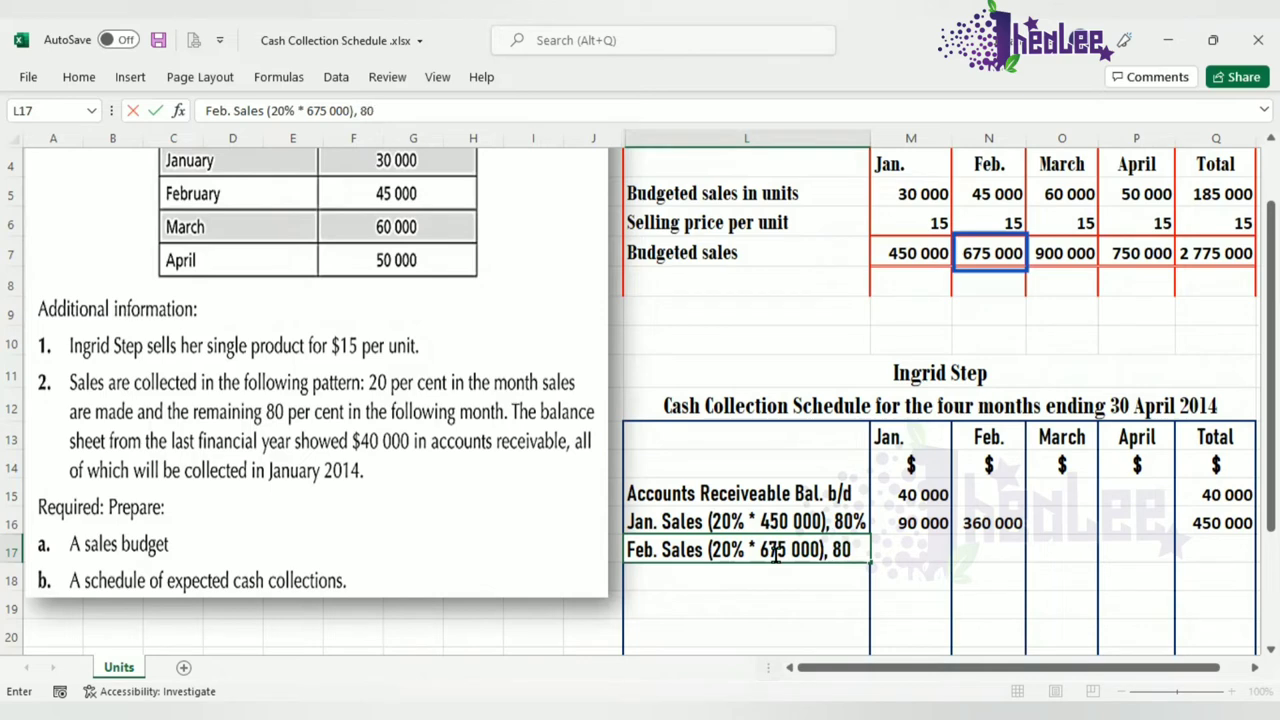
pyautogui.write('%')
# Fill the February sales line with 135 000 for February, 540 000 for March and 675 000 as the total
pyautogui.click(998, 554)
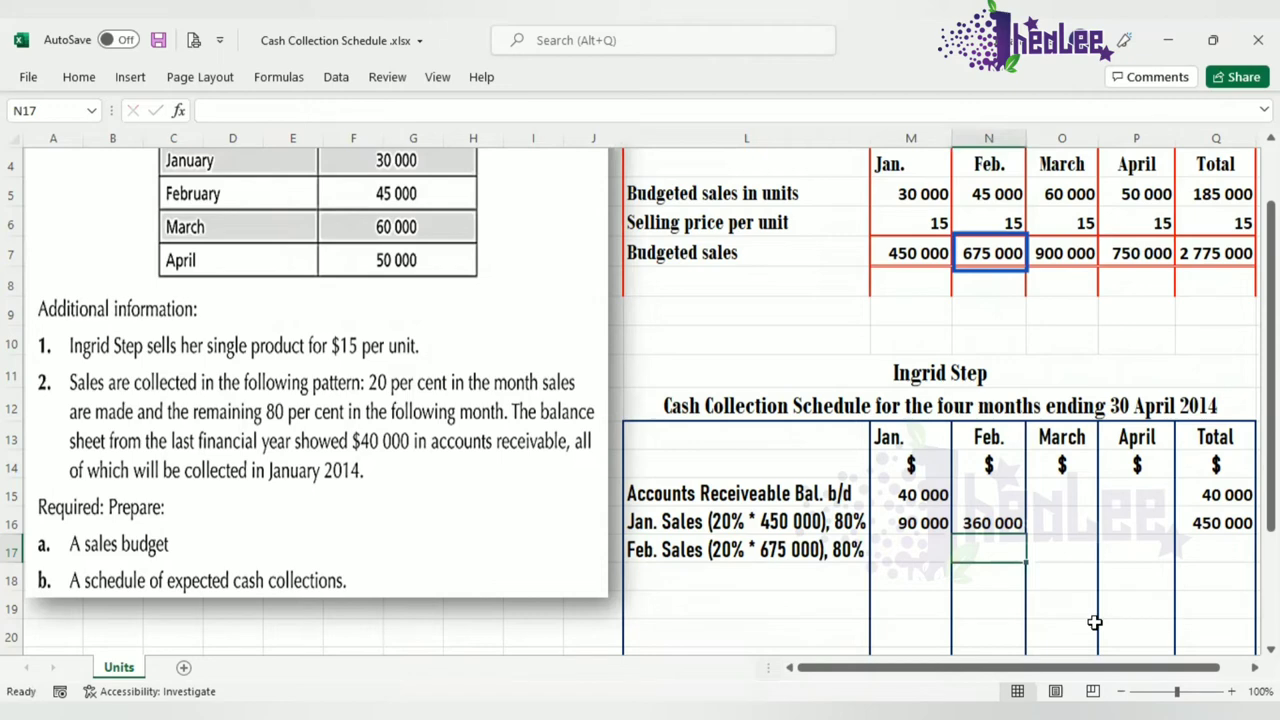
pyautogui.write('13')
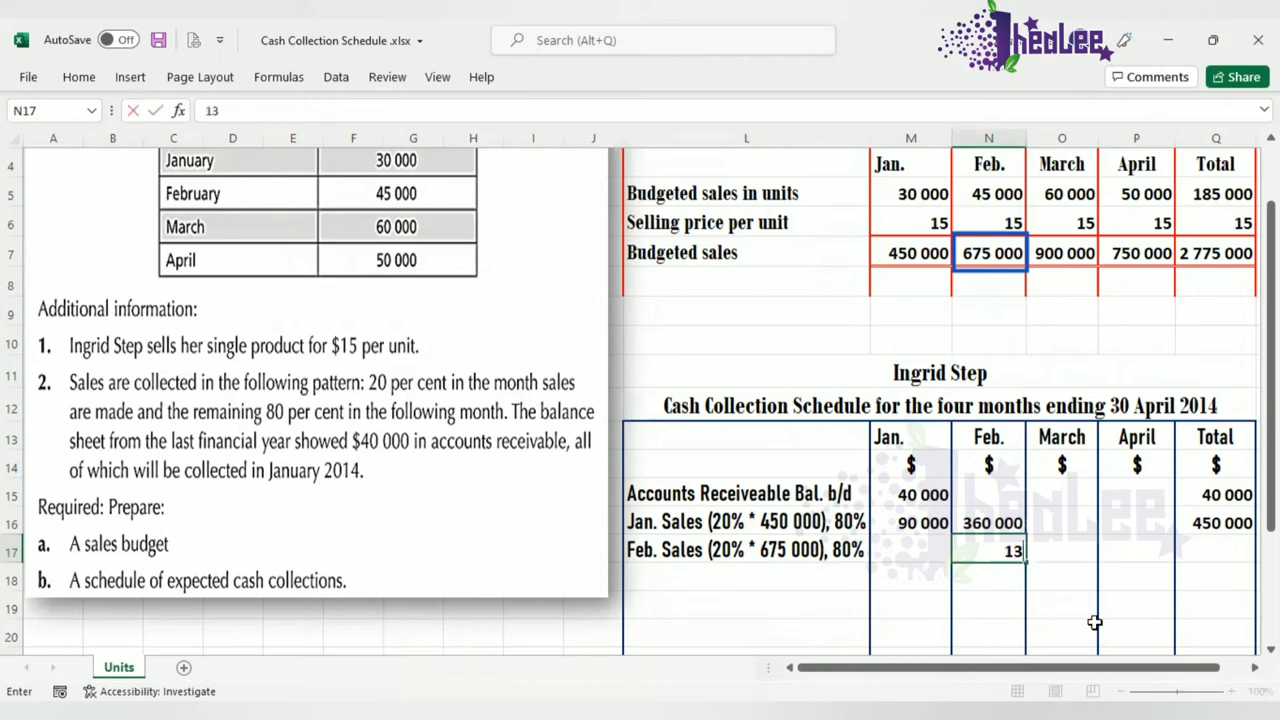
pyautogui.write('5 000')
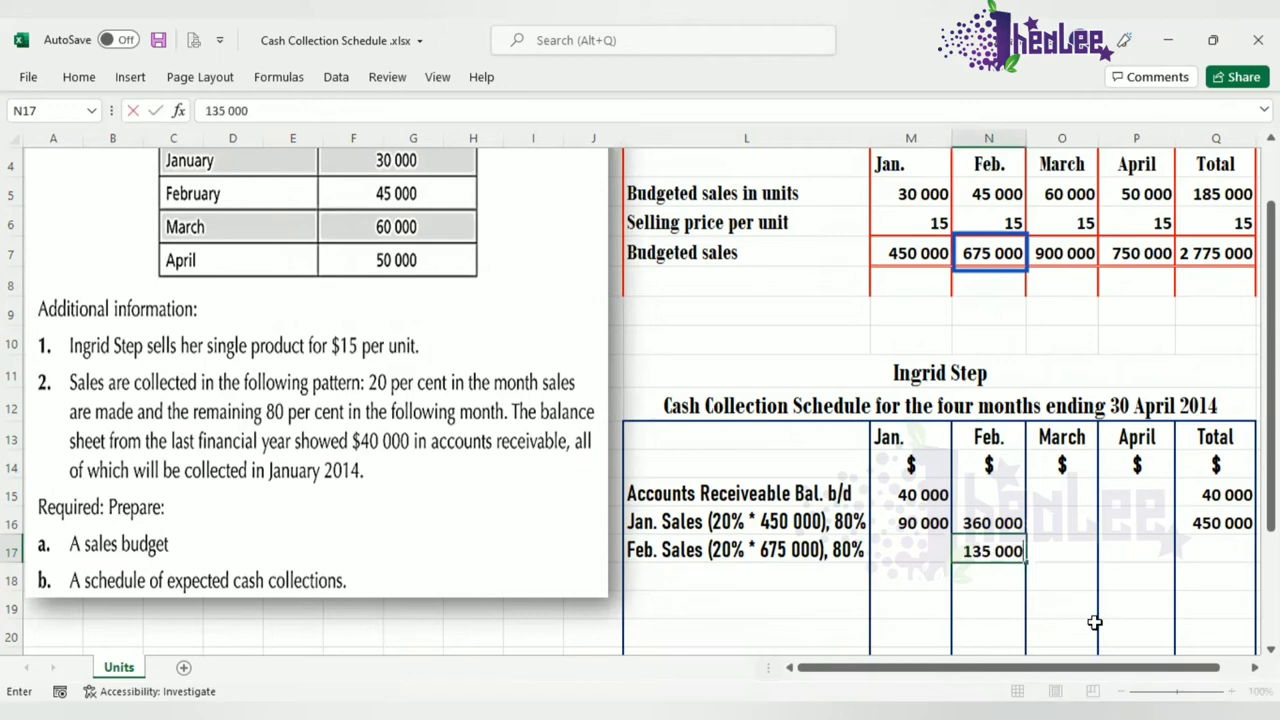
pyautogui.click(1057, 549)
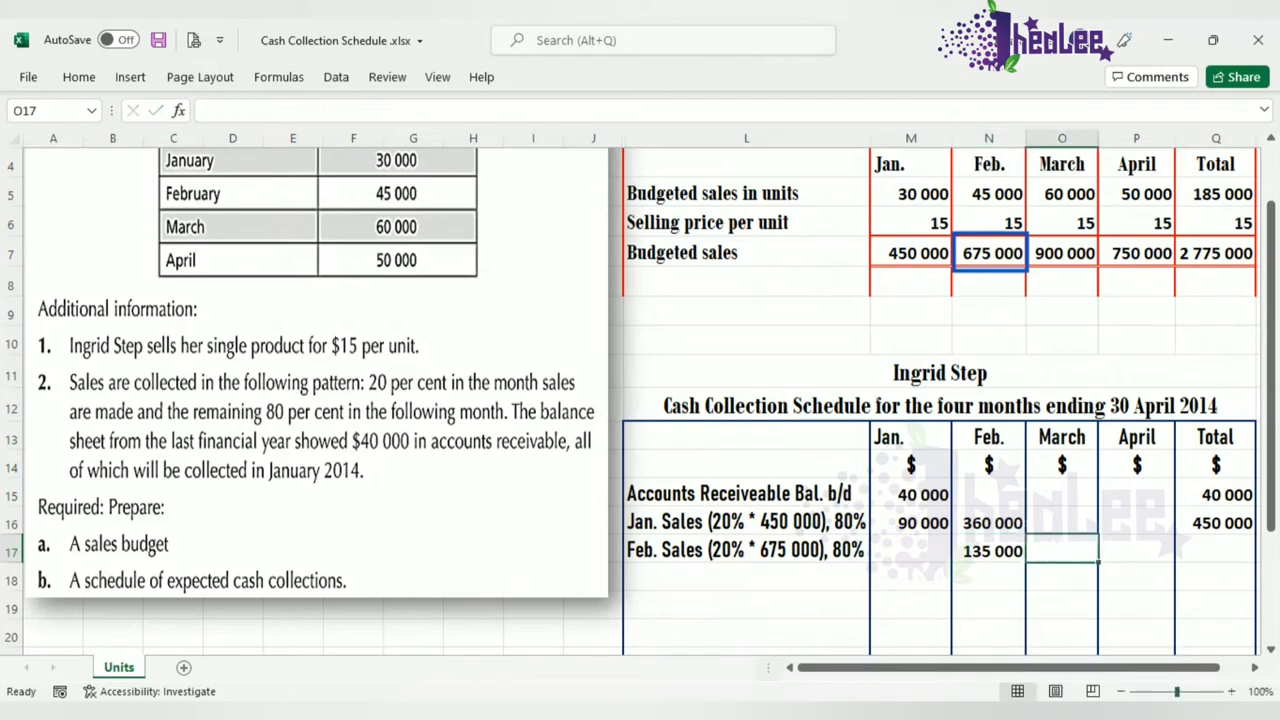
pyautogui.write('540 0')
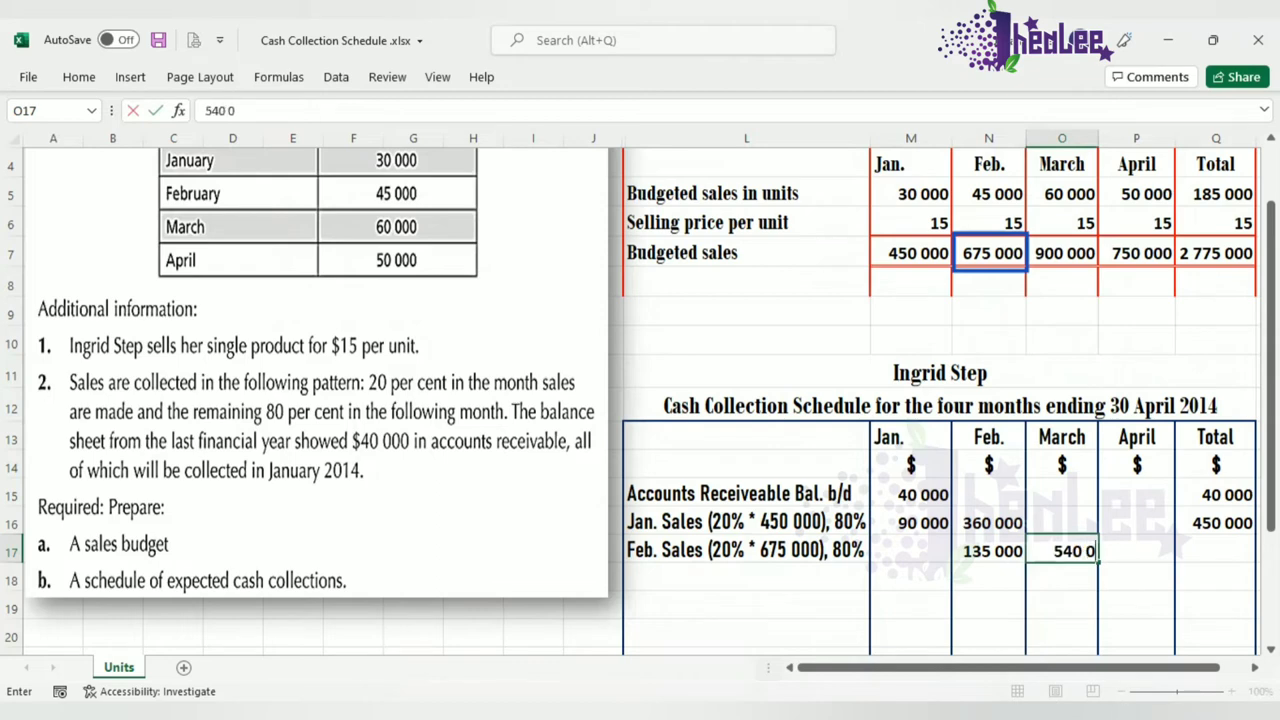
pyautogui.write('00')
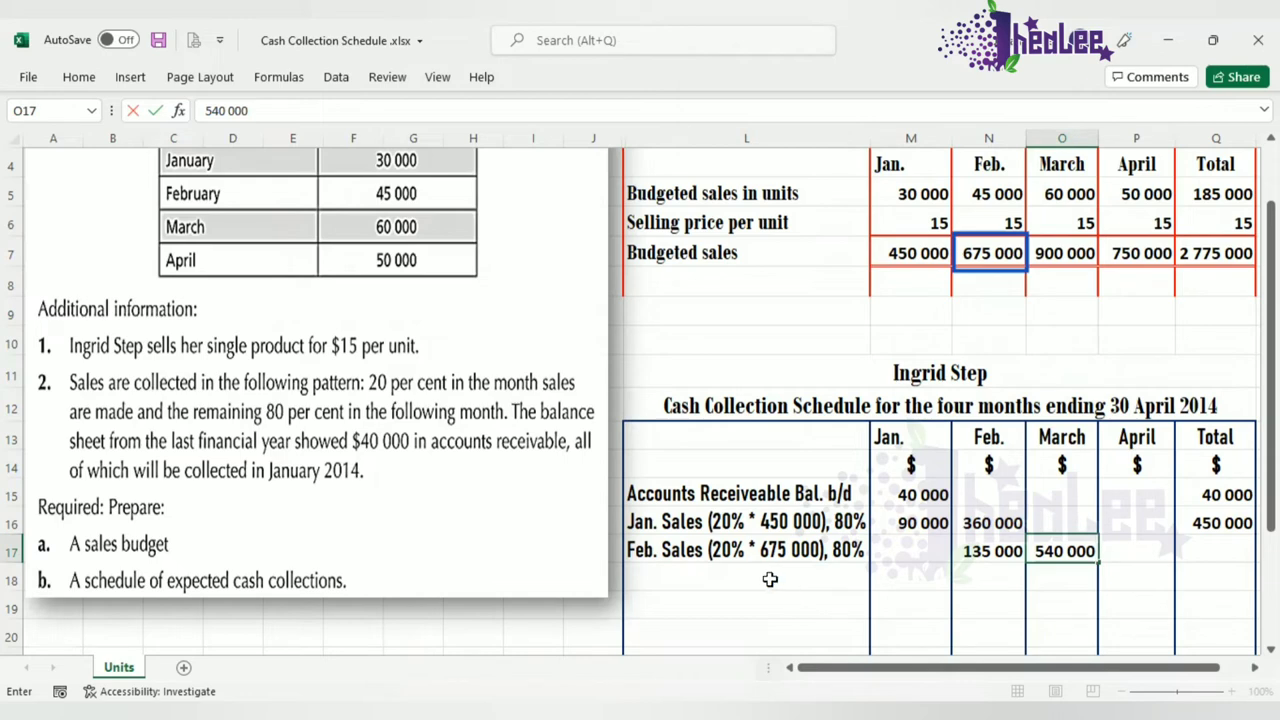
pyautogui.click(1206, 552)
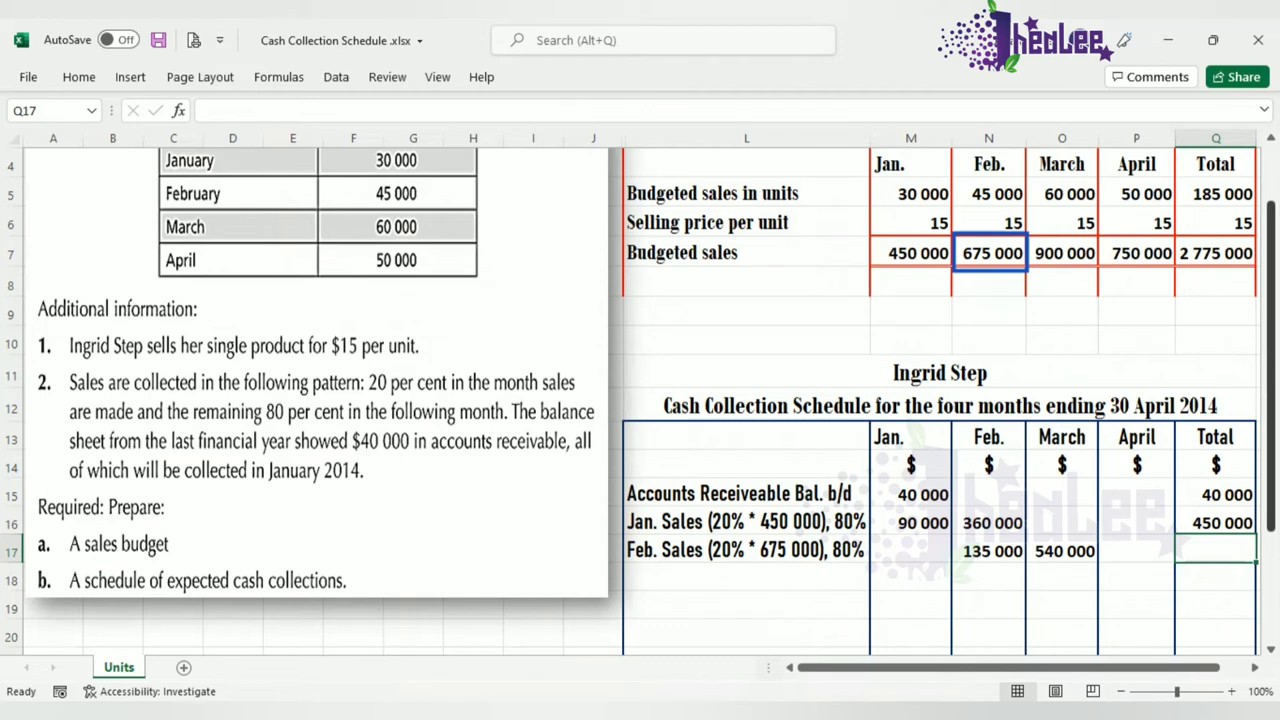
pyautogui.write('675 000')
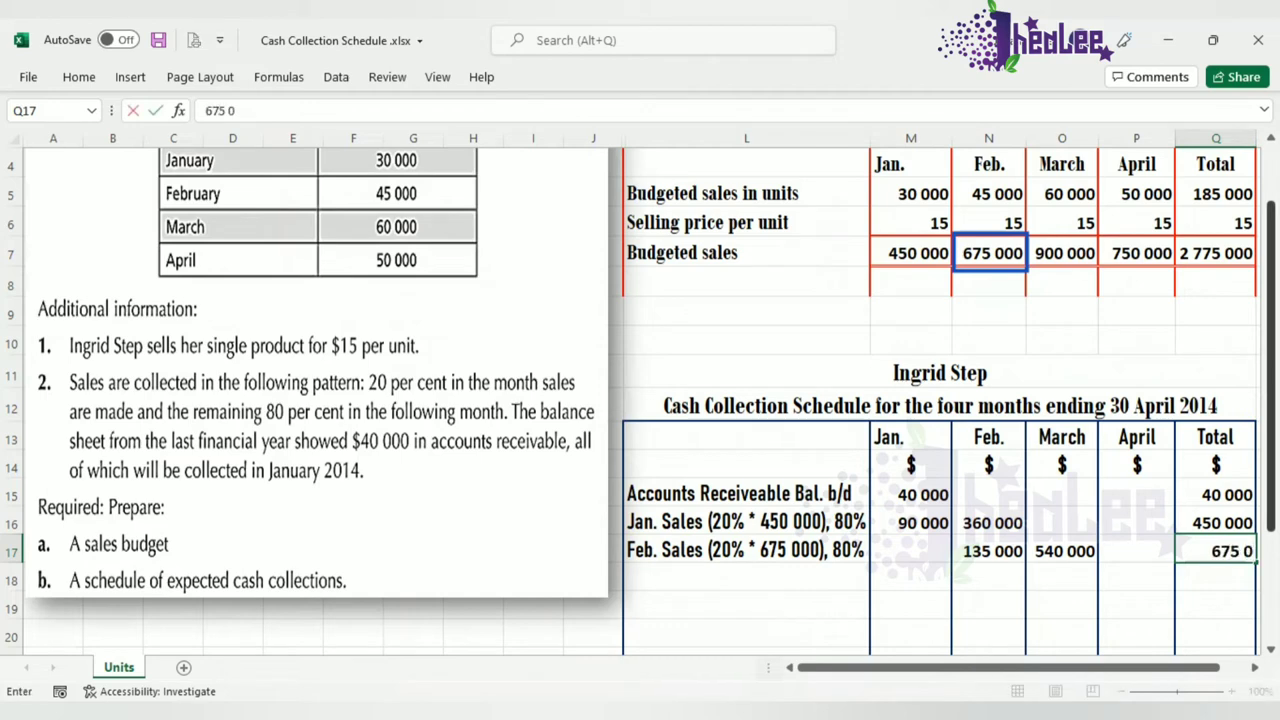
# Replace the blue outline with one around March's budgeted sales and label cell L18 as "Mar. Sales (20% * 900 000), 80%"
pyautogui.click(776, 581)
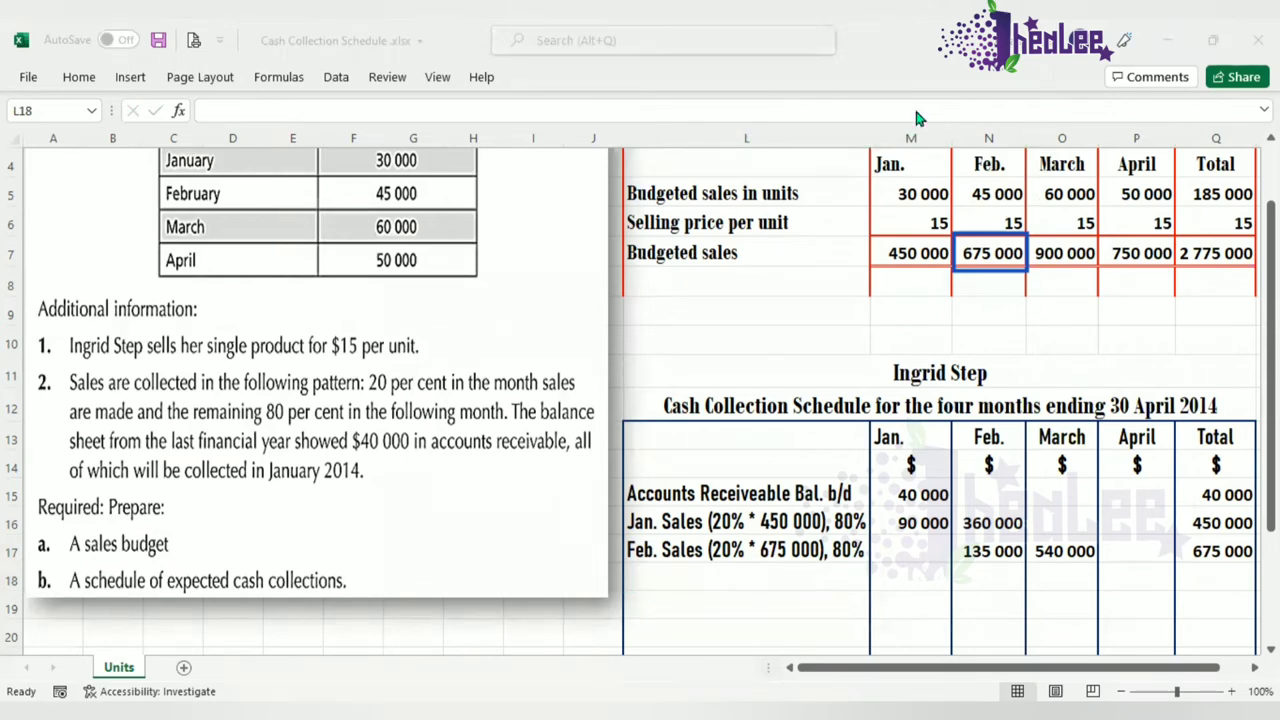
pyautogui.press('e')
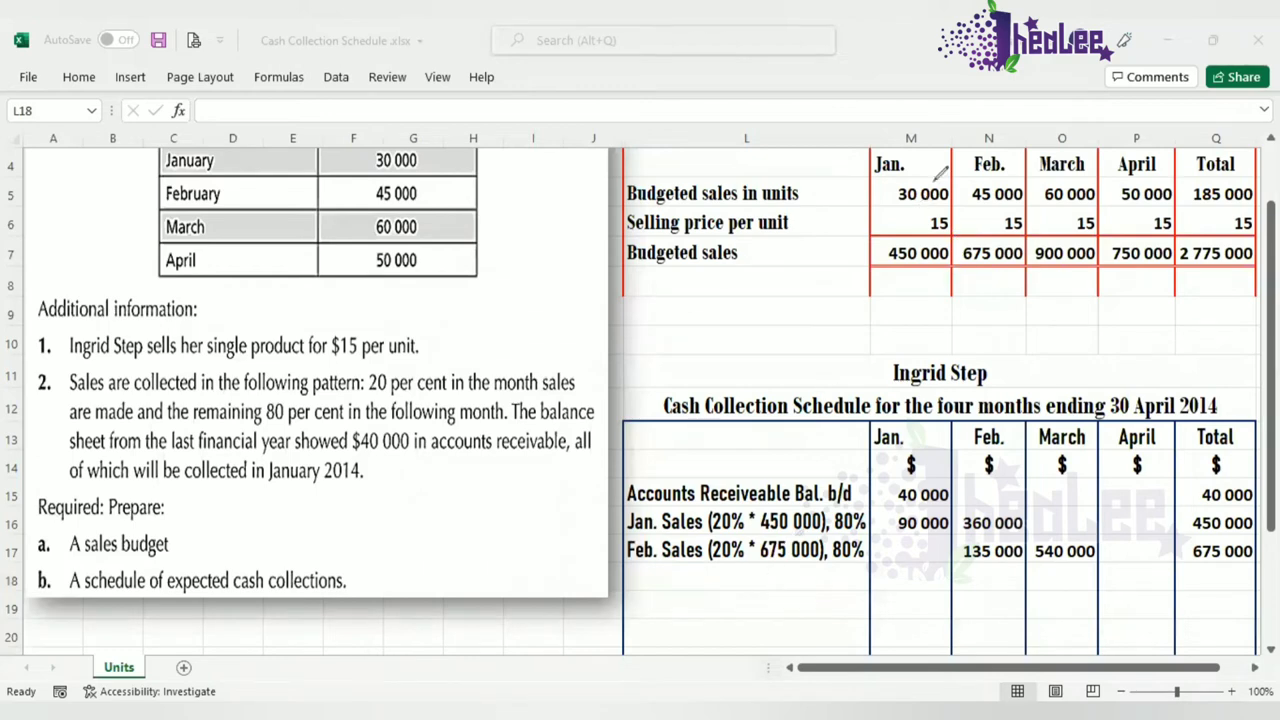
pyautogui.click(645, 571)
pyautogui.write('Ma')
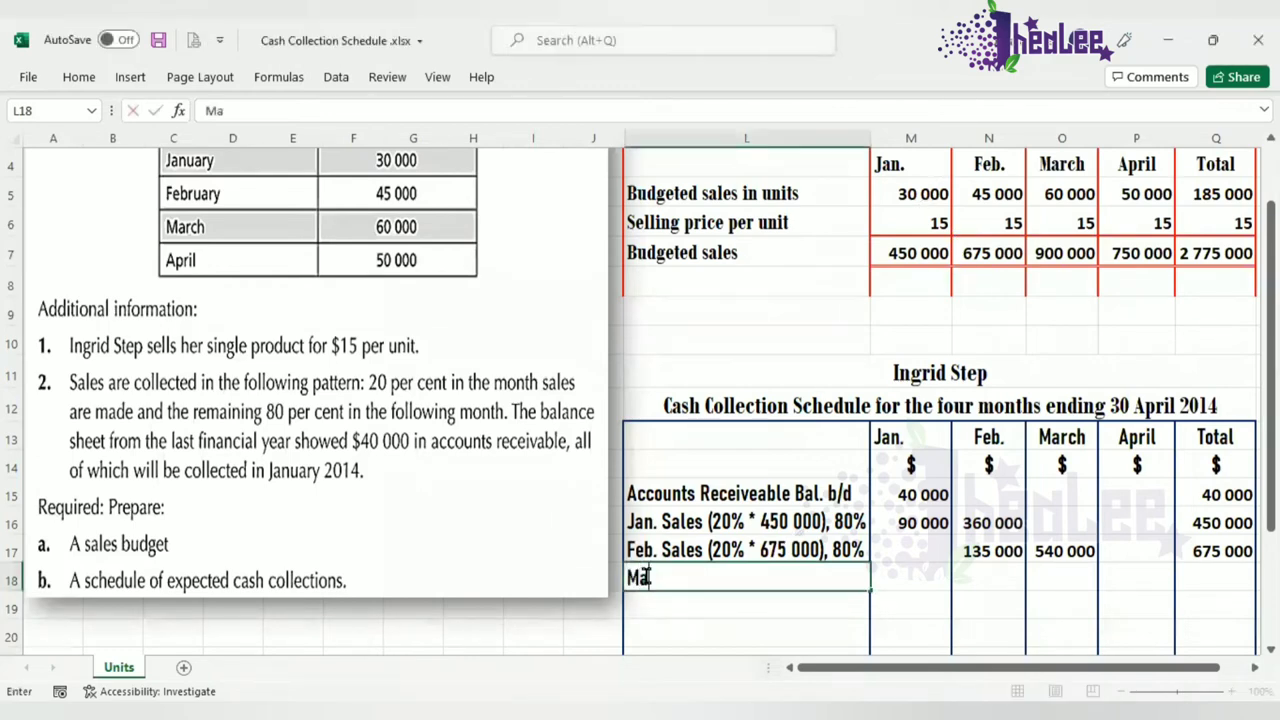
pyautogui.write('r. Sales (')
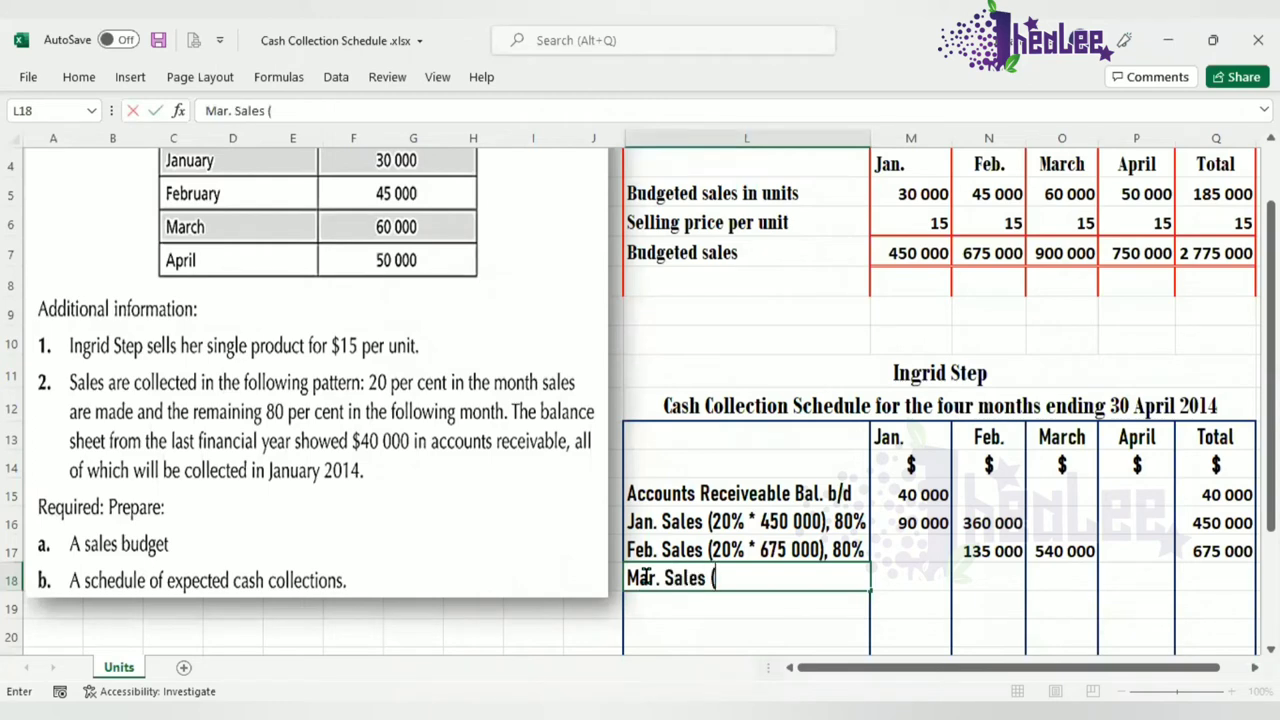
pyautogui.write('20%')
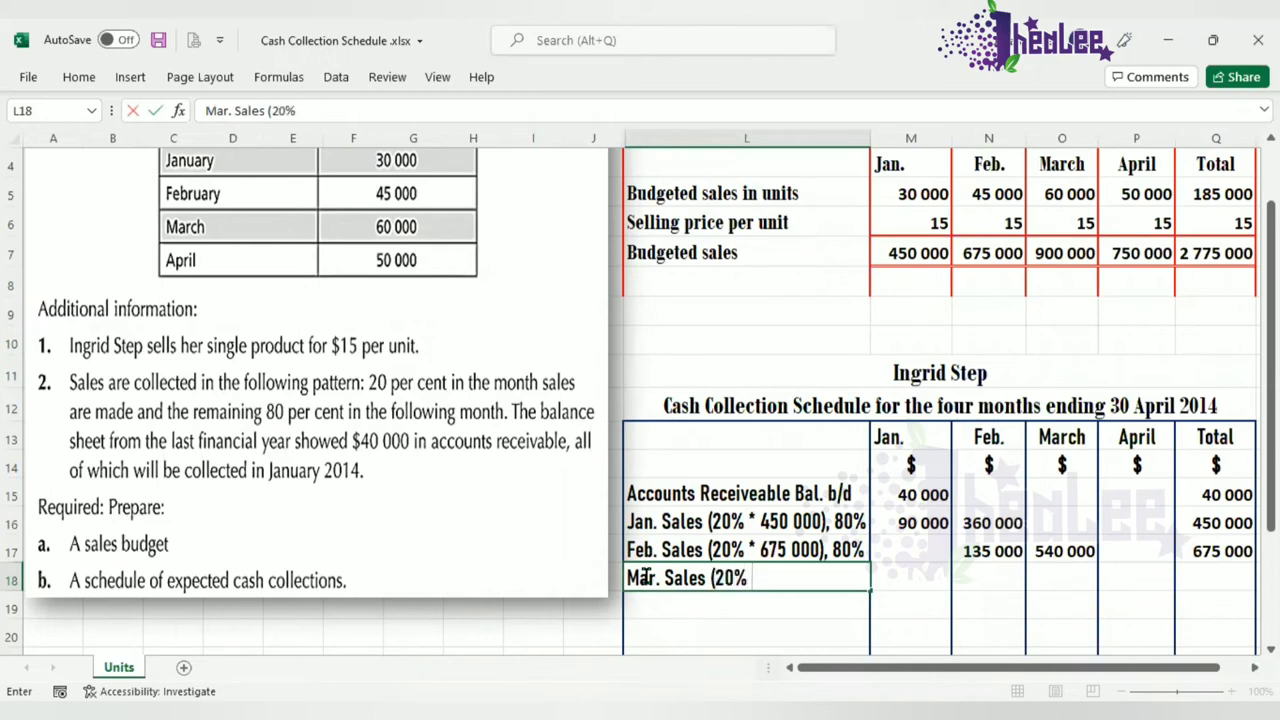
pyautogui.write(' *')
pyautogui.moveTo(1062, 253); pyautogui.dragTo(1098, 283)
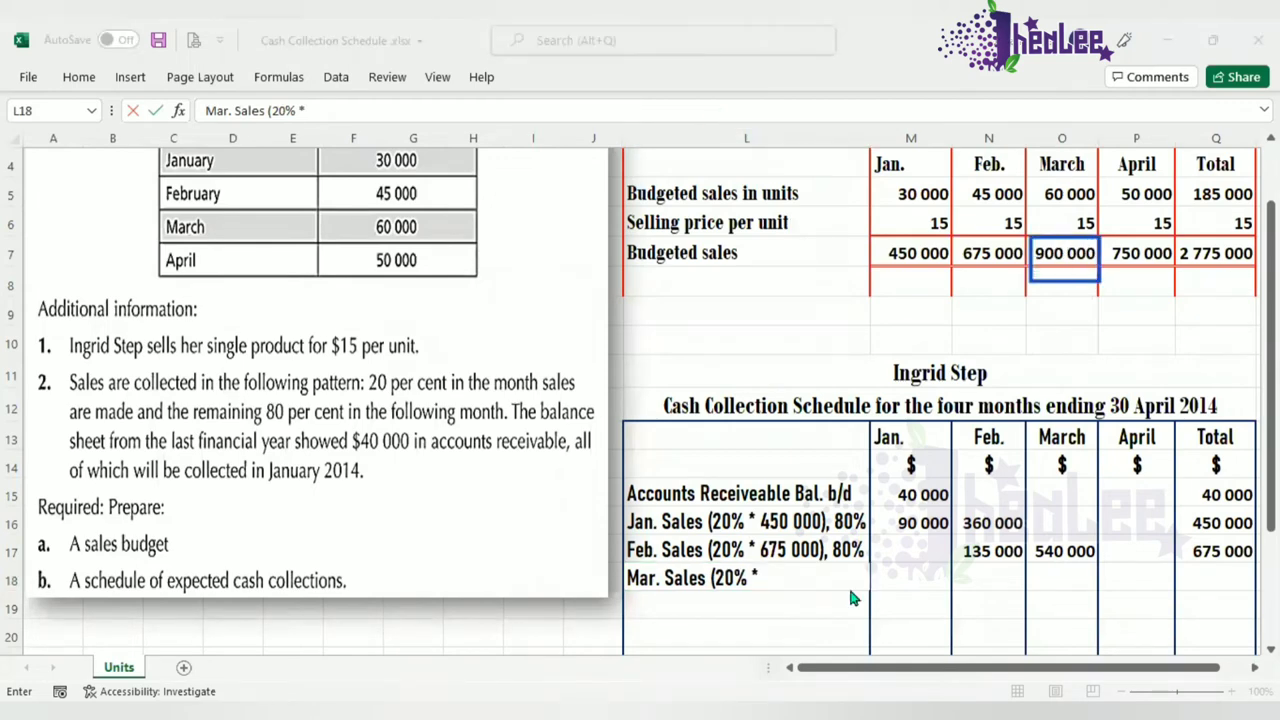
pyautogui.click(779, 578)
pyautogui.write('900')
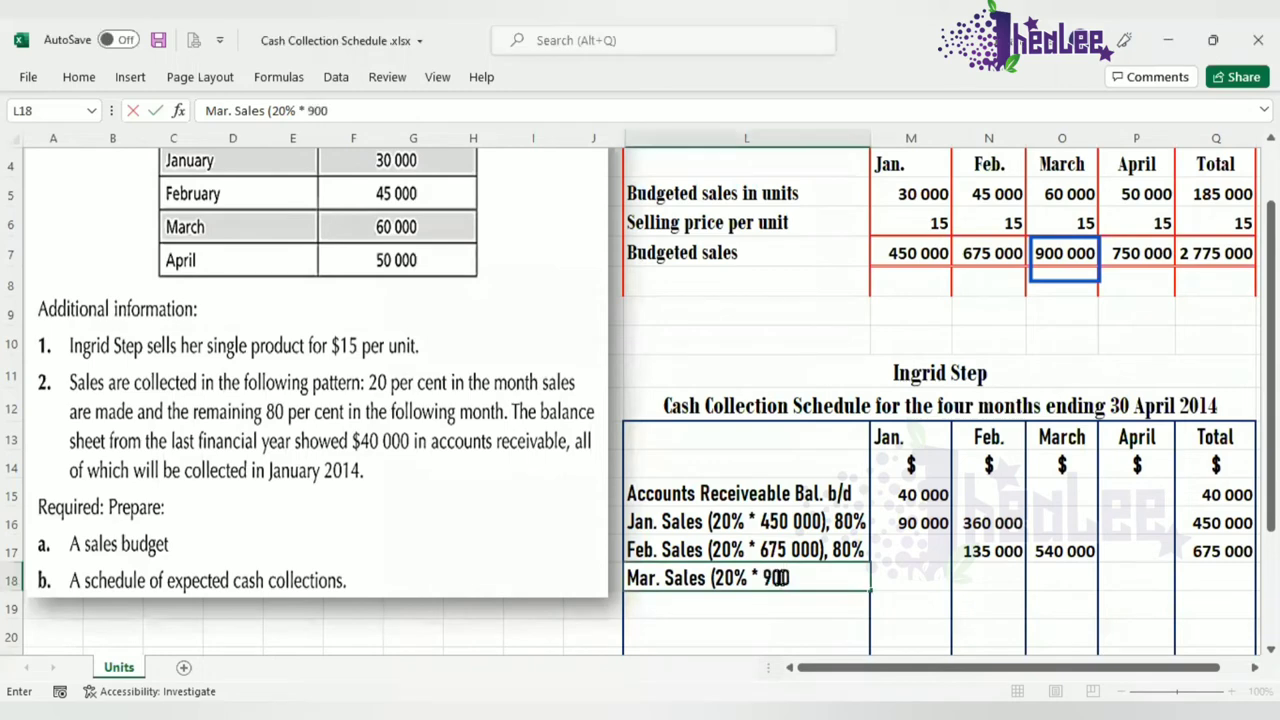
pyautogui.write(' 000)')
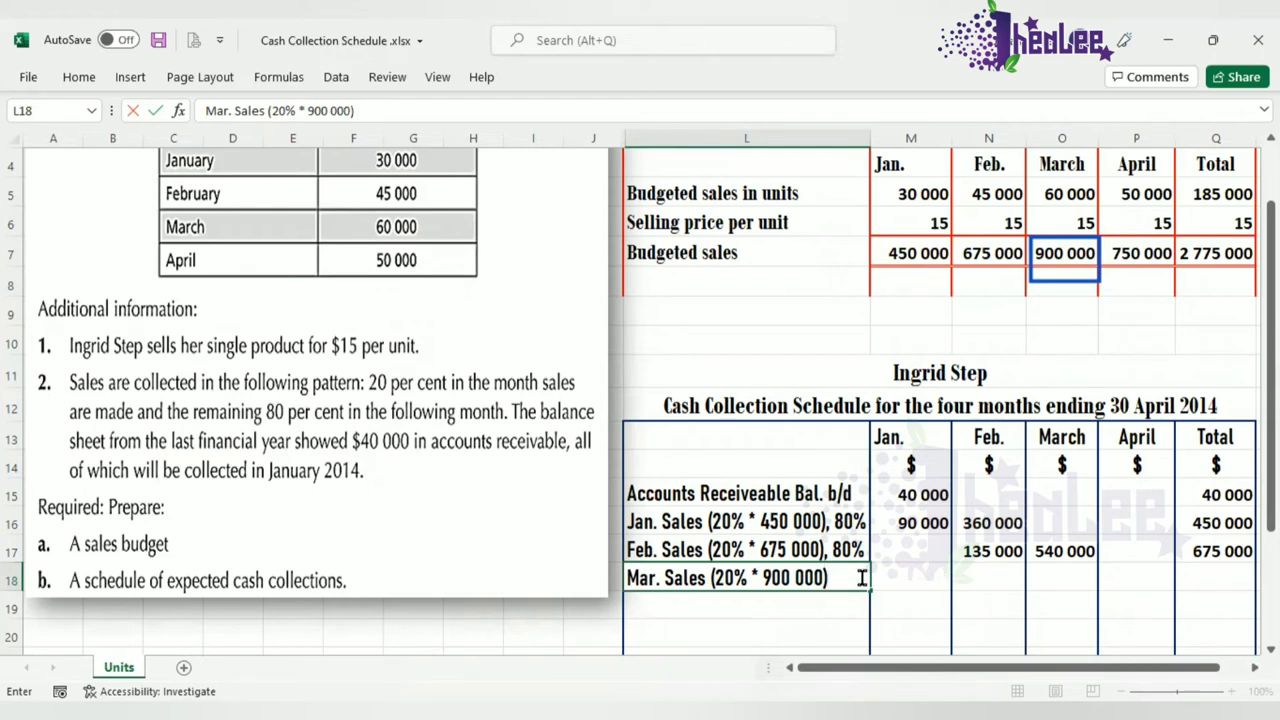
pyautogui.write(', 80%')
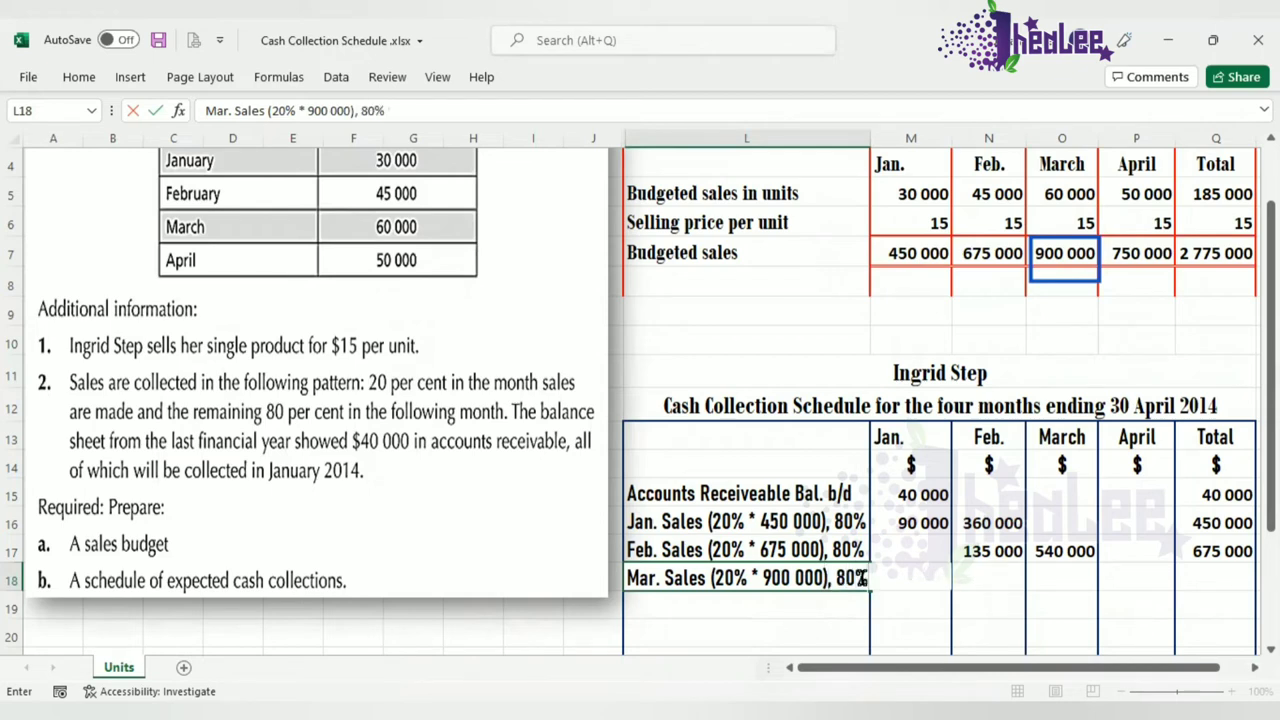
# Fill the March sales line with 180 000 for March, 720 000 for April and 900 000 as the total
pyautogui.click(1061, 580)
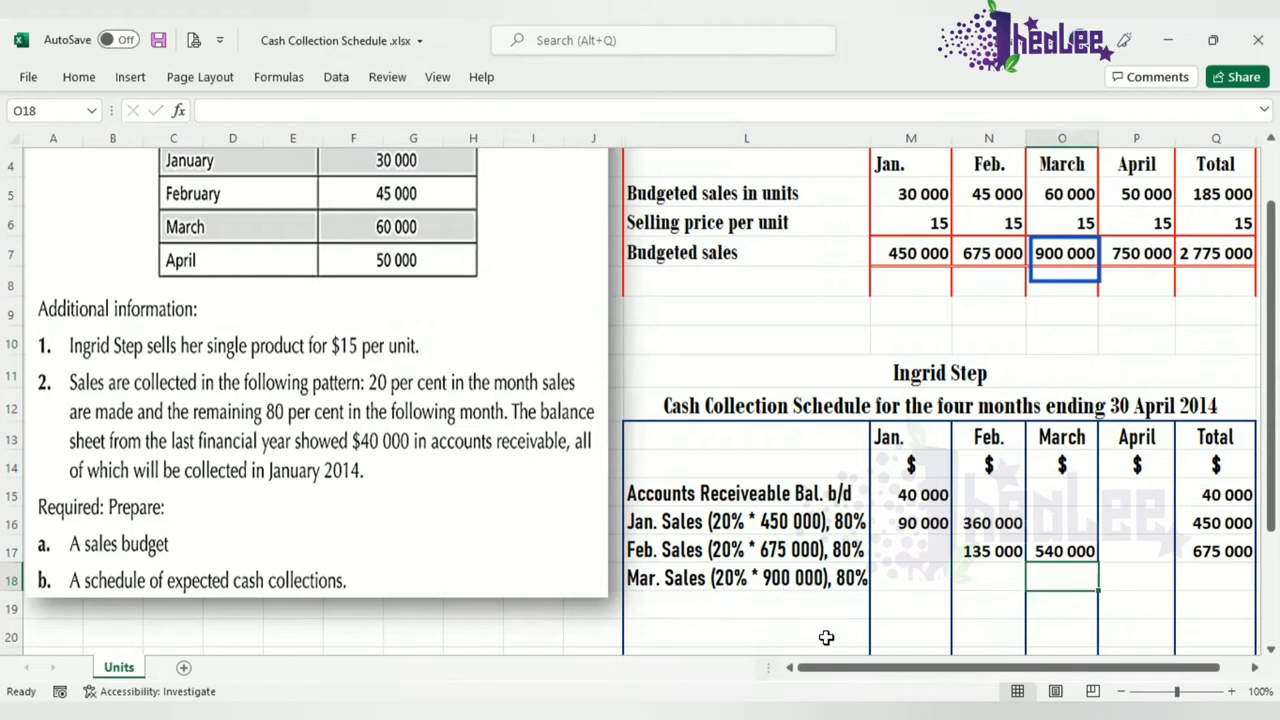
pyautogui.write('180 000')
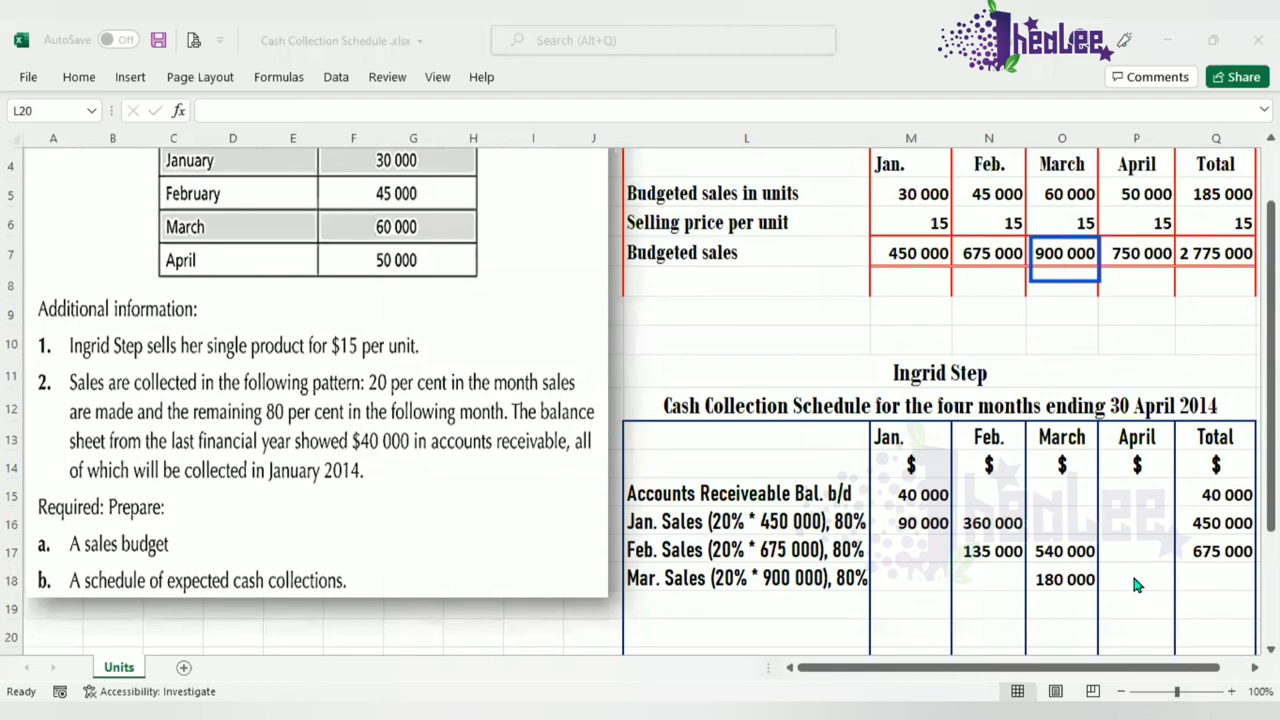
pyautogui.click(1134, 578)
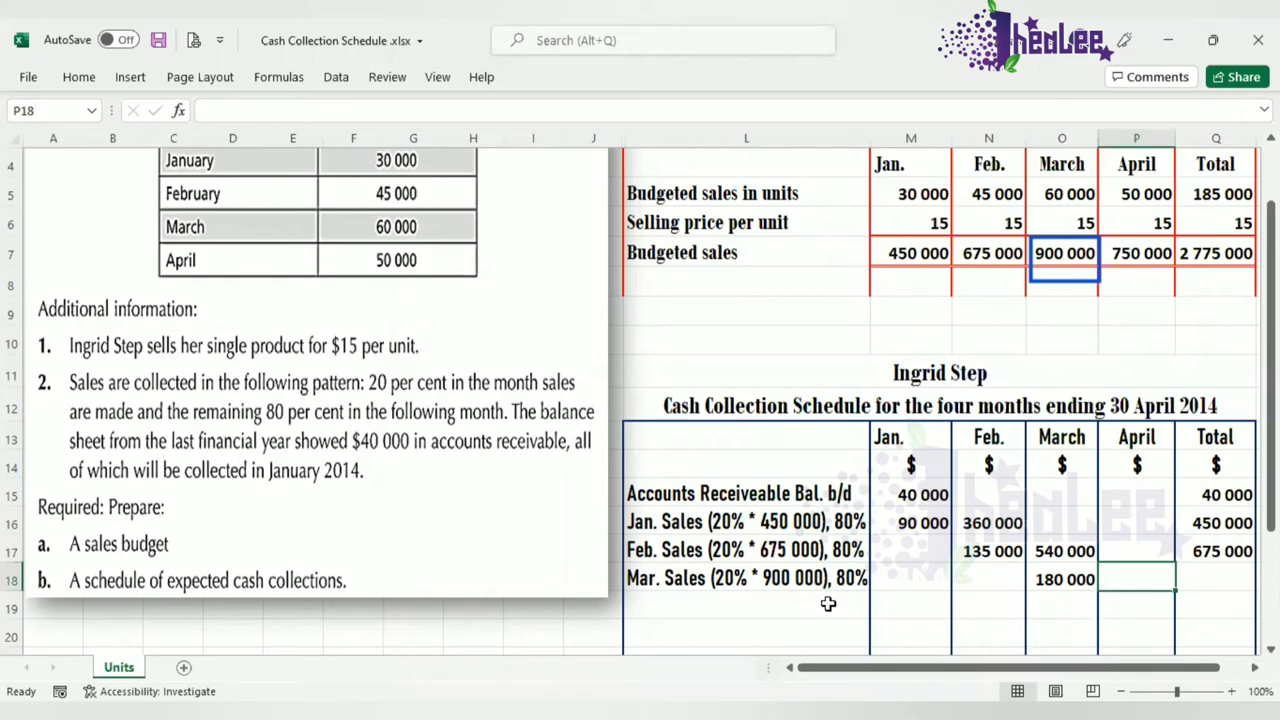
pyautogui.write('720')
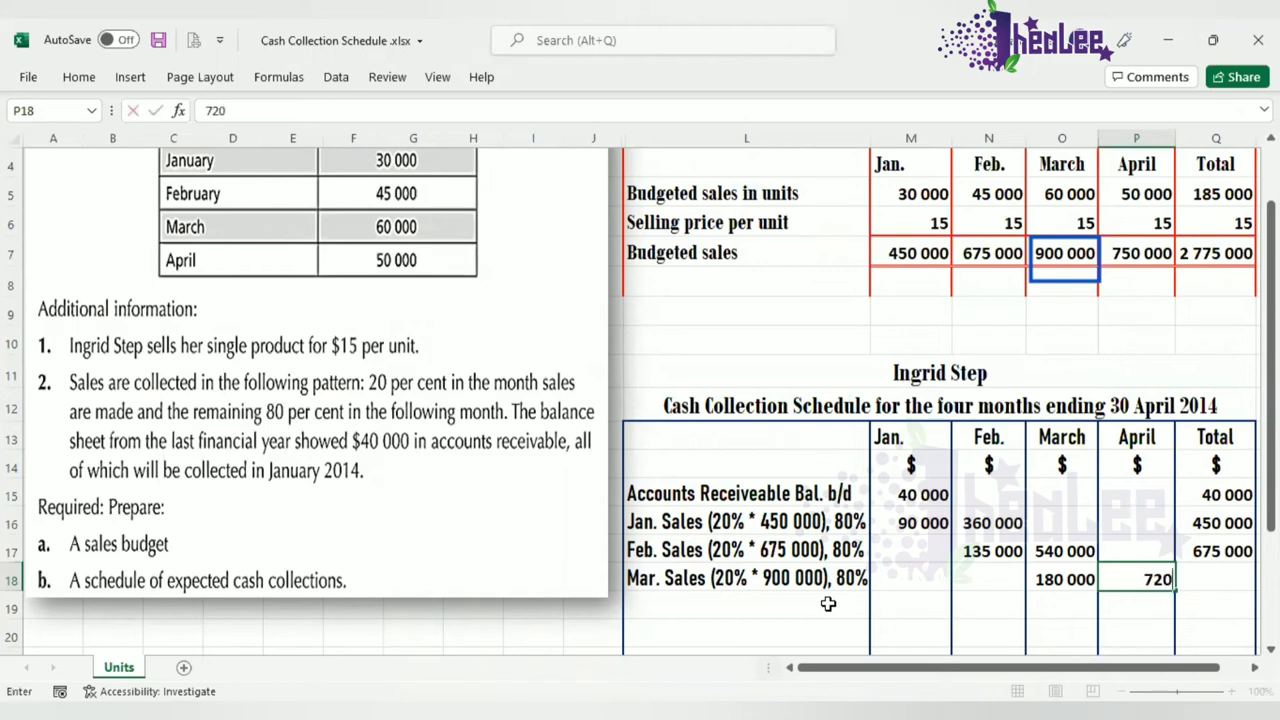
pyautogui.write(' 000')
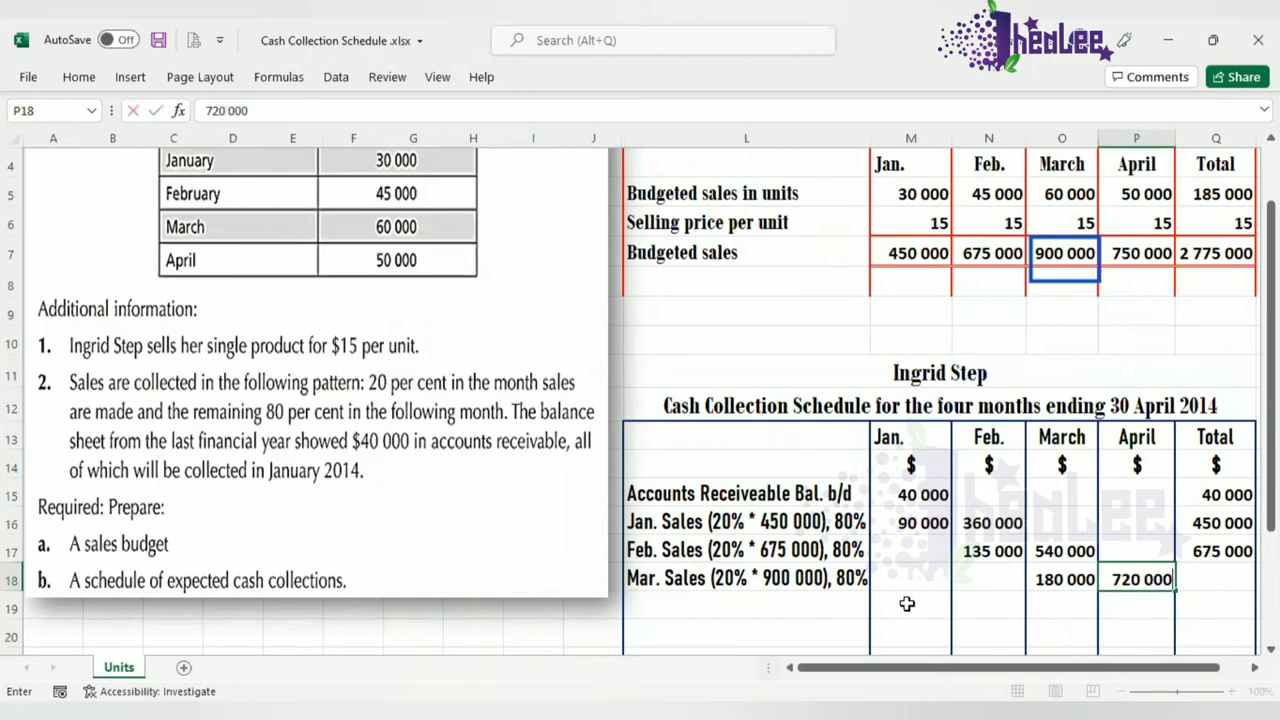
pyautogui.click(1204, 585)
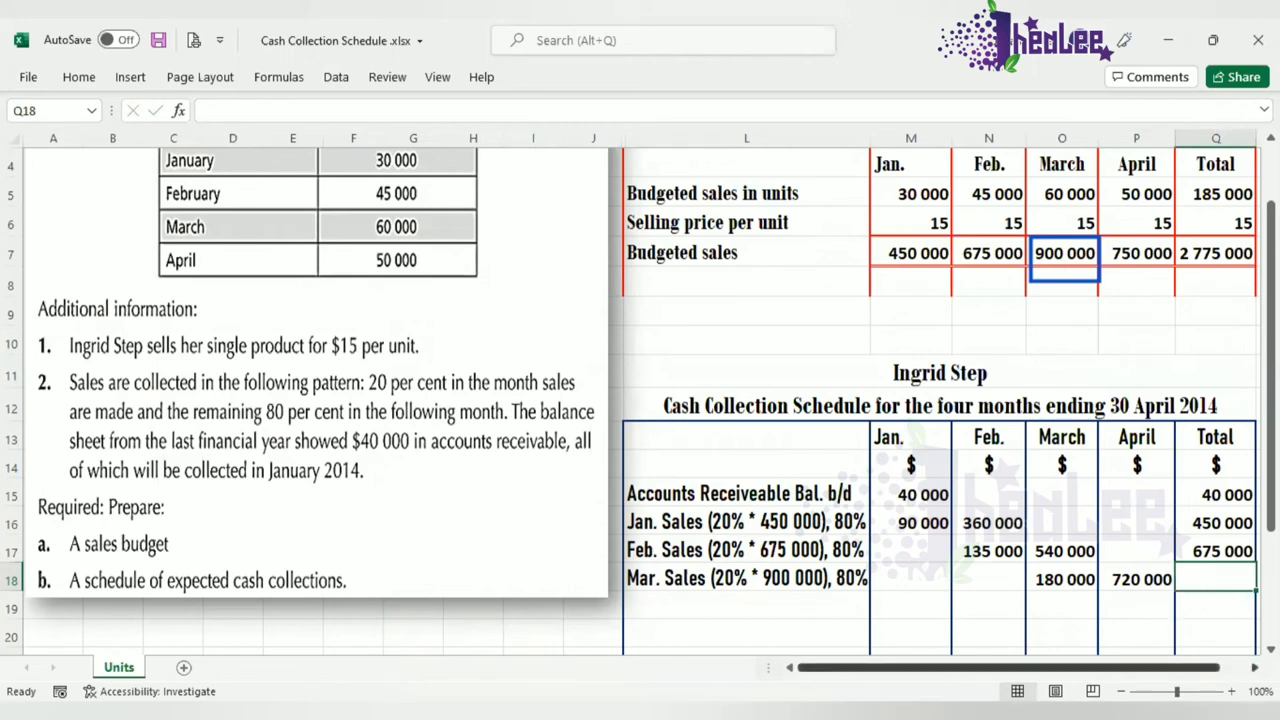
pyautogui.write('90')
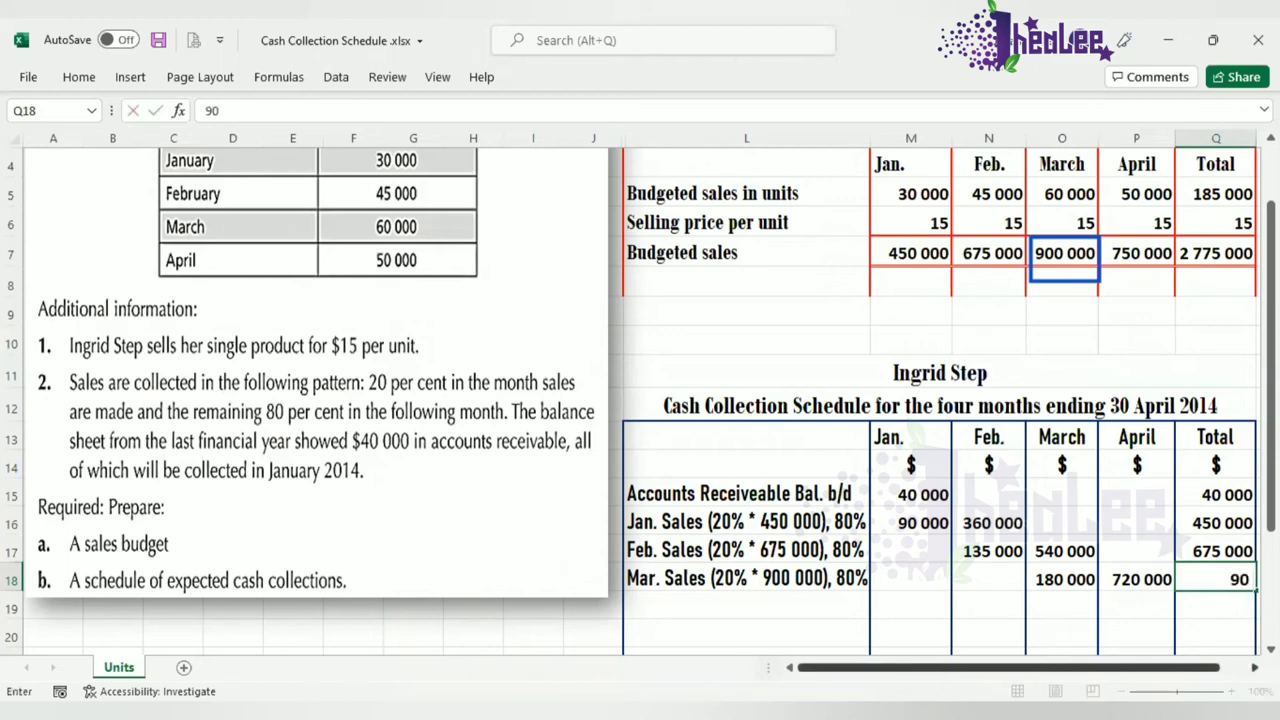
pyautogui.write('0 000')
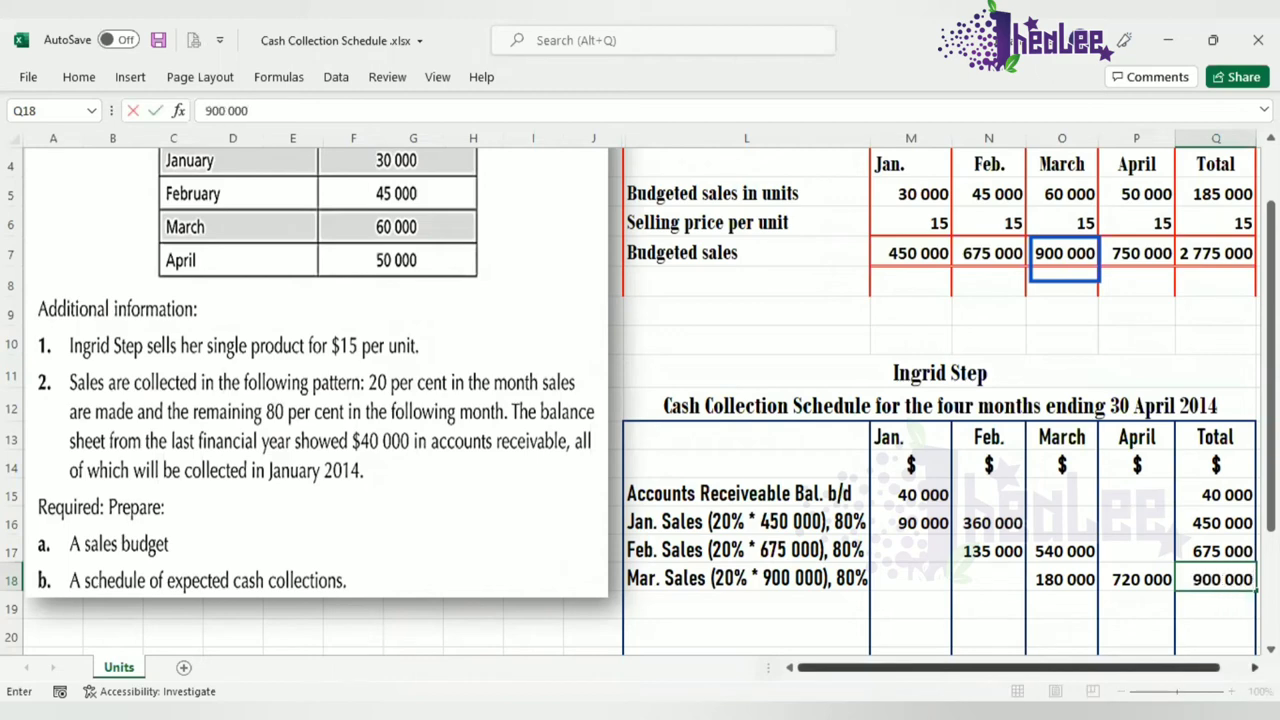
pyautogui.click(826, 598)
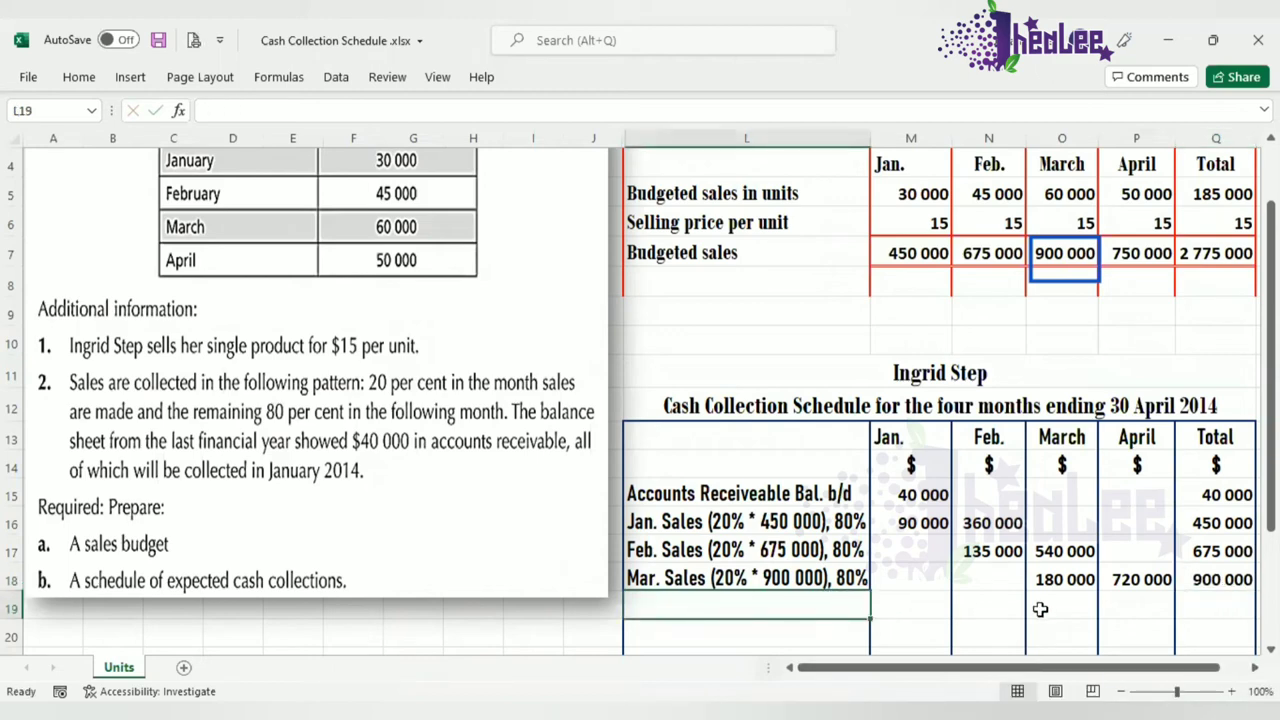
# Label cell L19 as "Apr. Sales (20% * 750 000), 80%" and outline April's budgeted sales in blue
pyautogui.write('April')
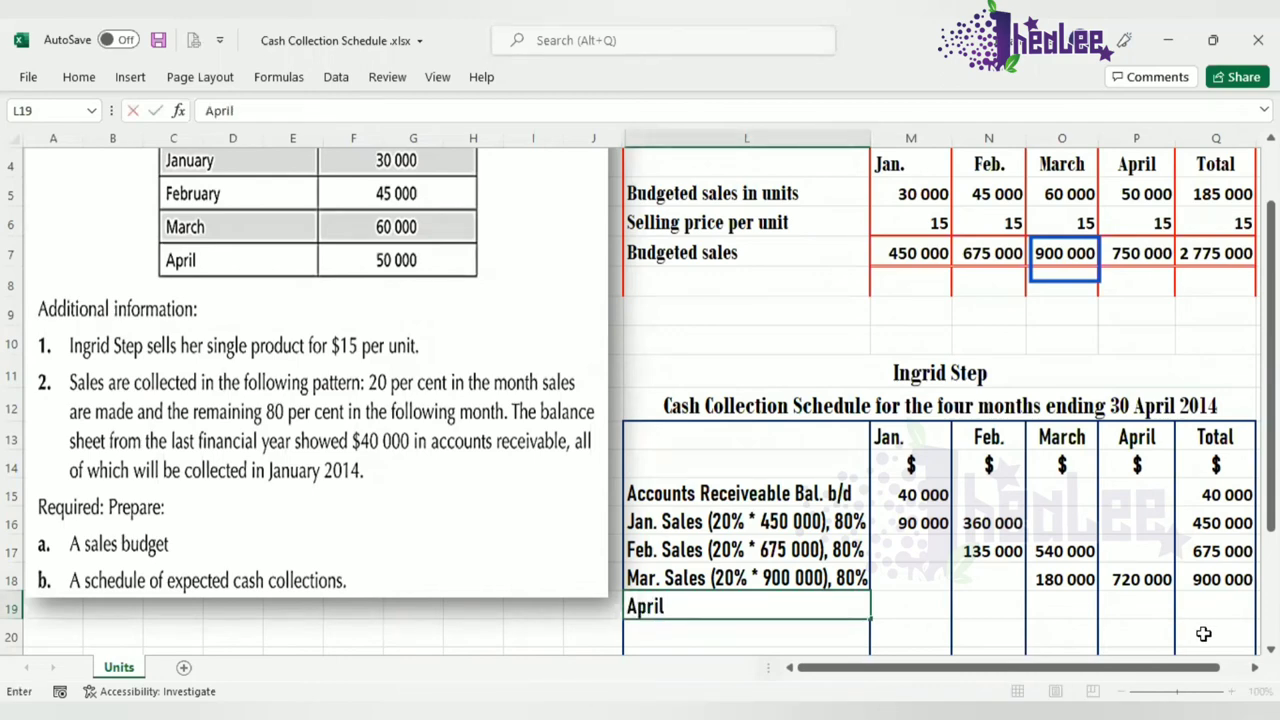
pyautogui.press('BackSpace')
pyautogui.press('BackSpace')
pyautogui.write('. Sales')
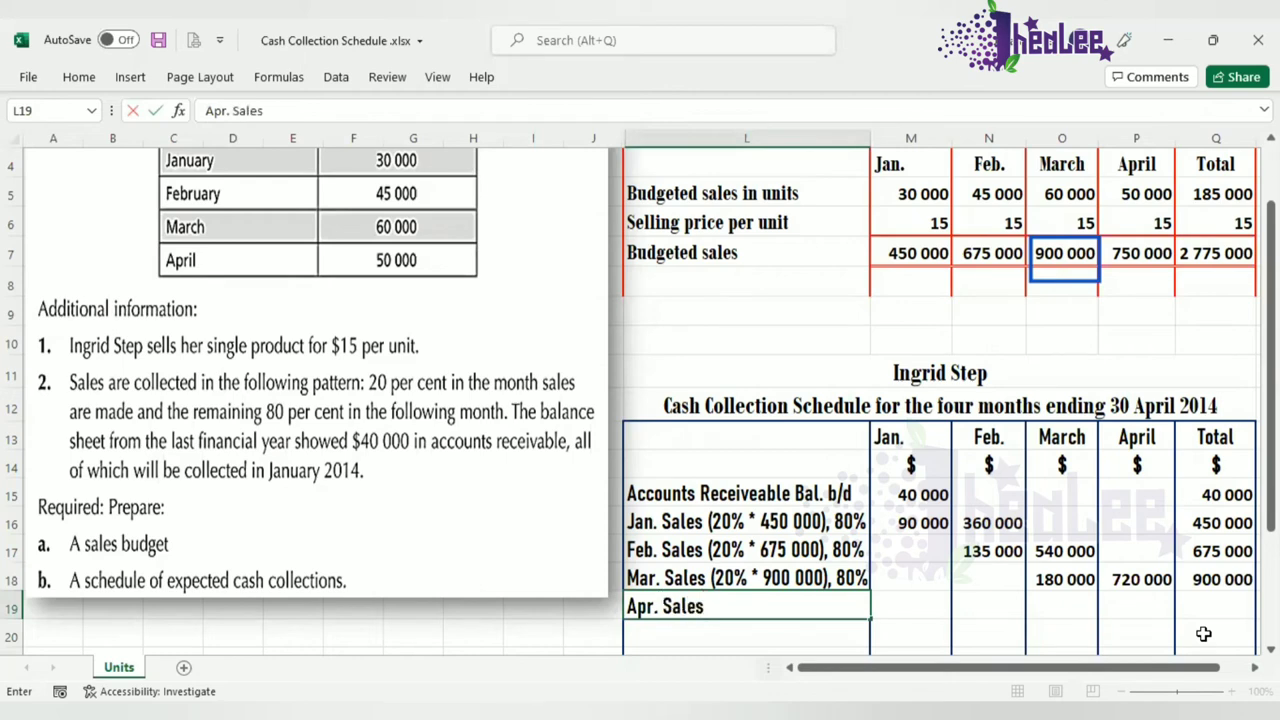
pyautogui.write(' (20% *')
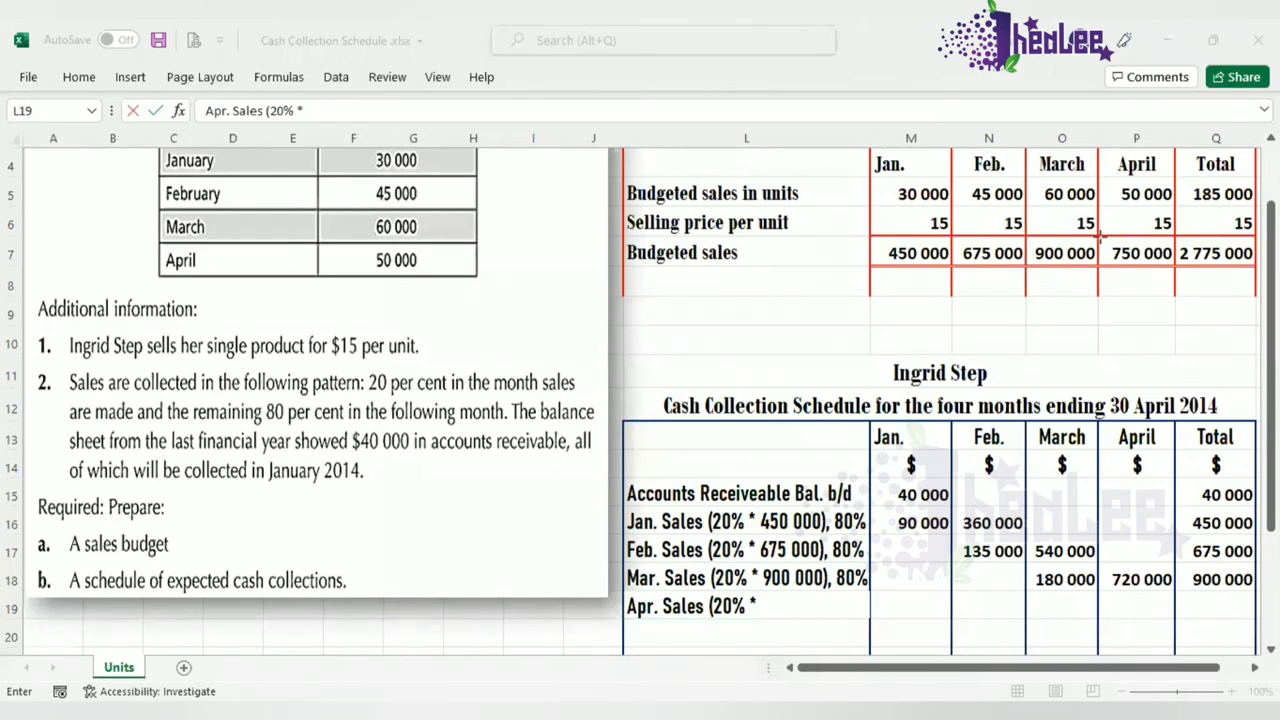
pyautogui.moveTo(1093, 238); pyautogui.dragTo(1173, 283)
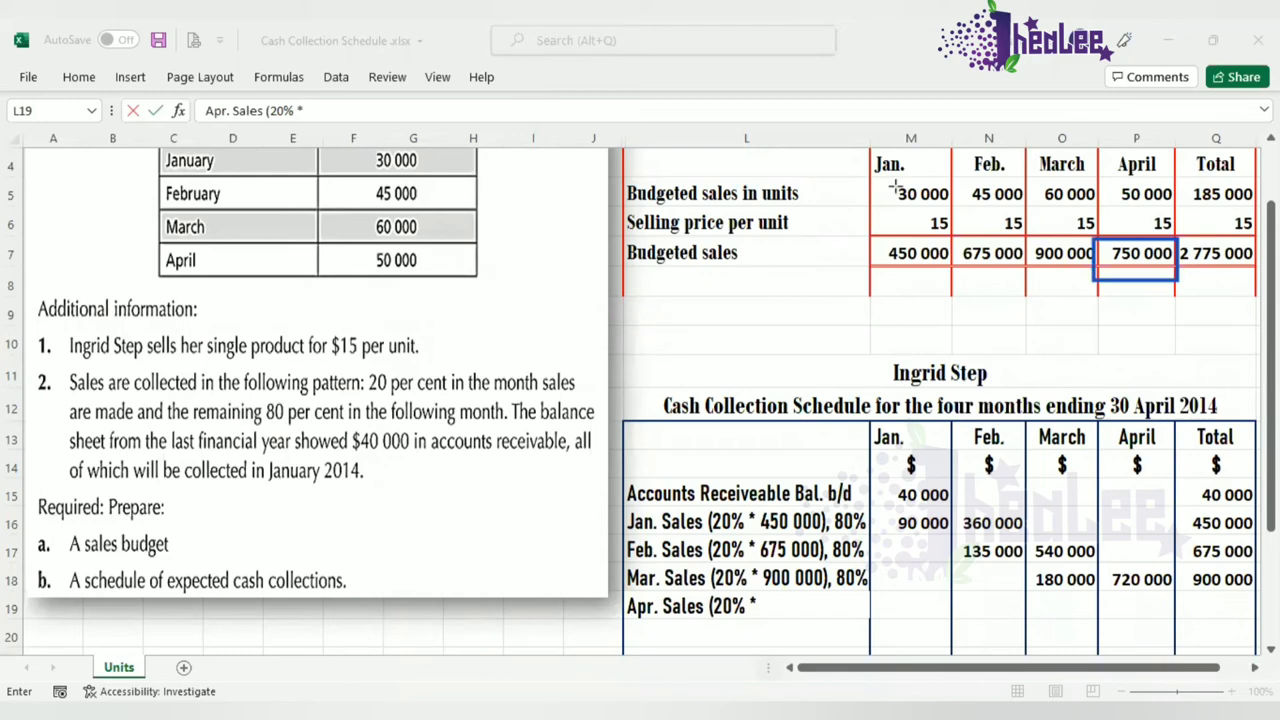
pyautogui.write('750')
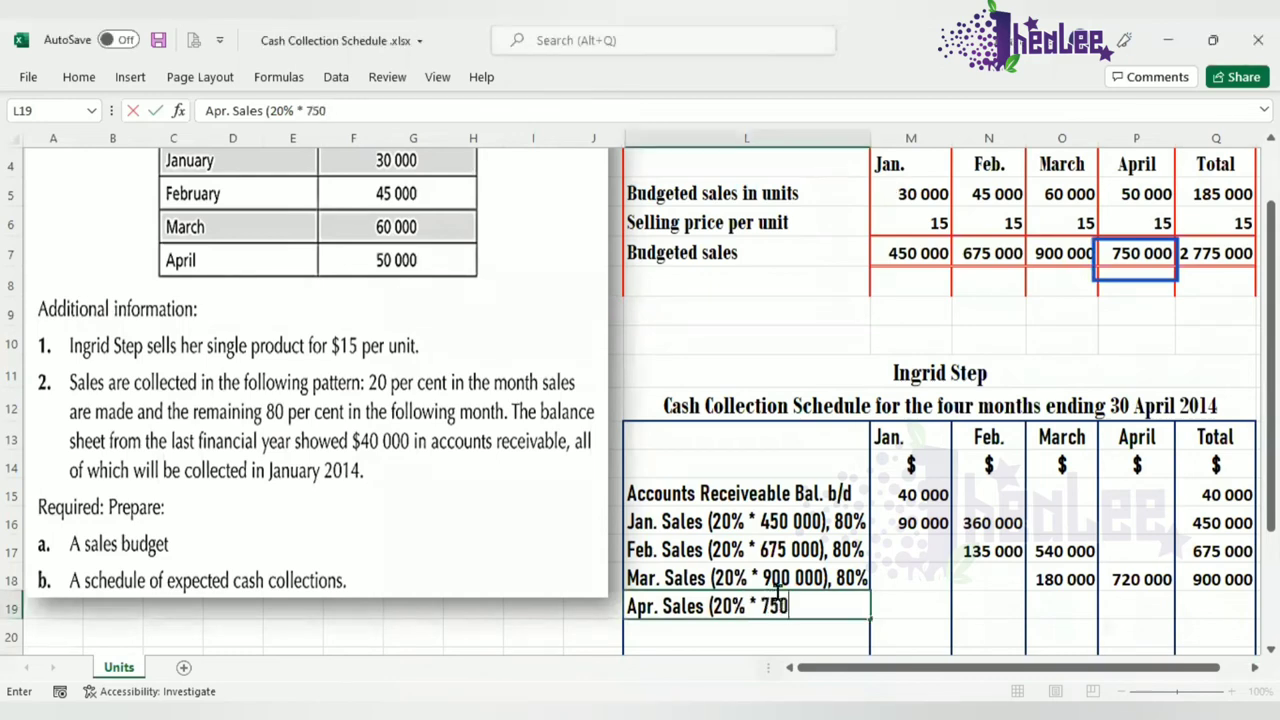
pyautogui.write(' 000),')
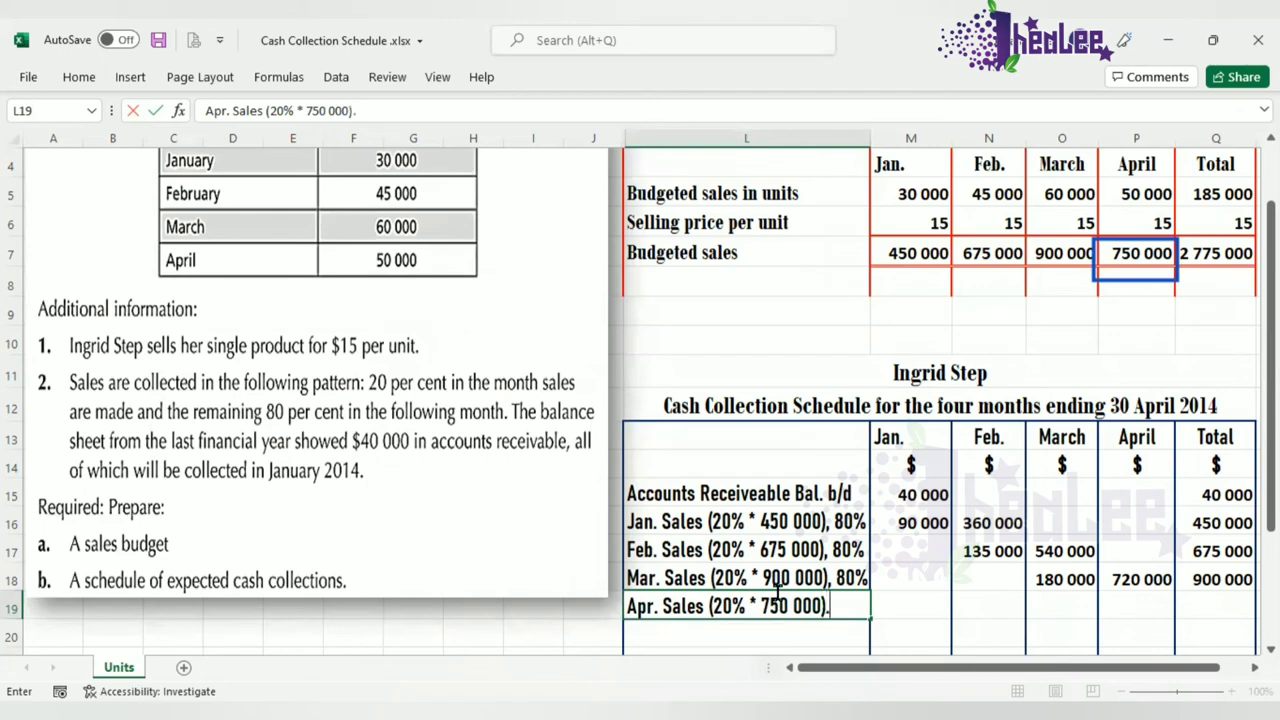
pyautogui.write(', 80%')
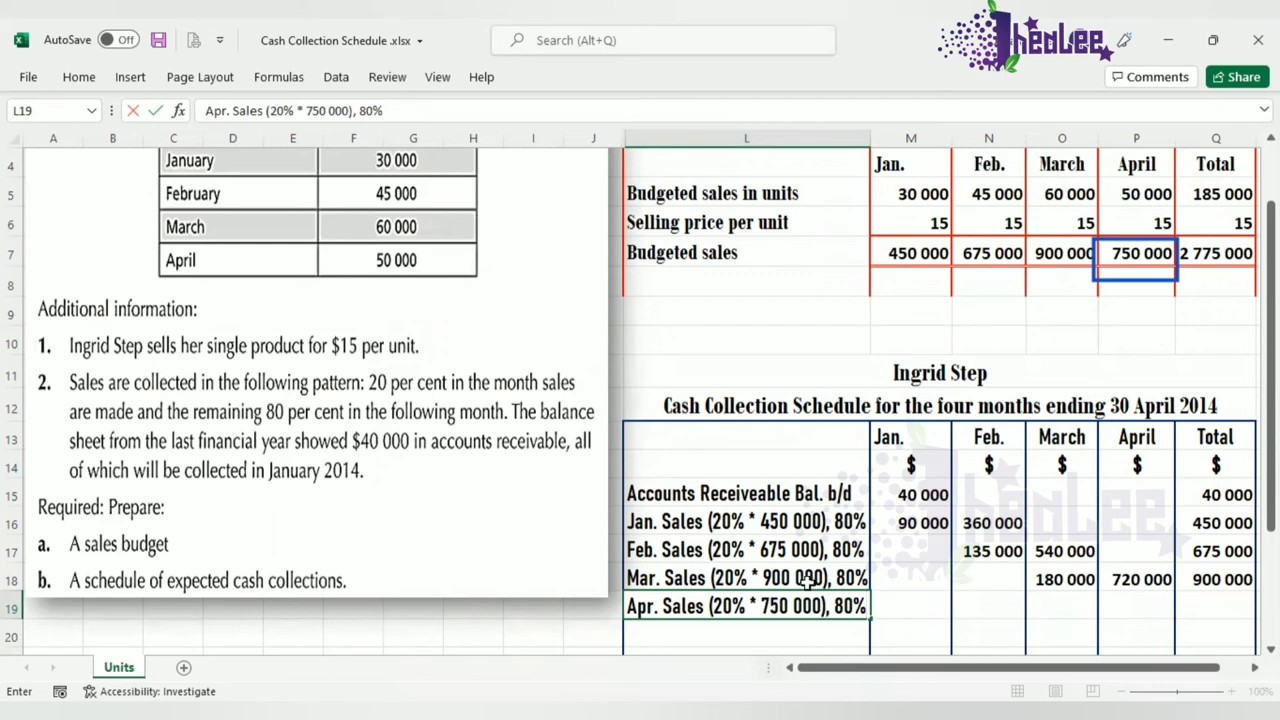
# Fill the April sales line with 150 000 for April and 150 000 as the total
pyautogui.click(1122, 614)
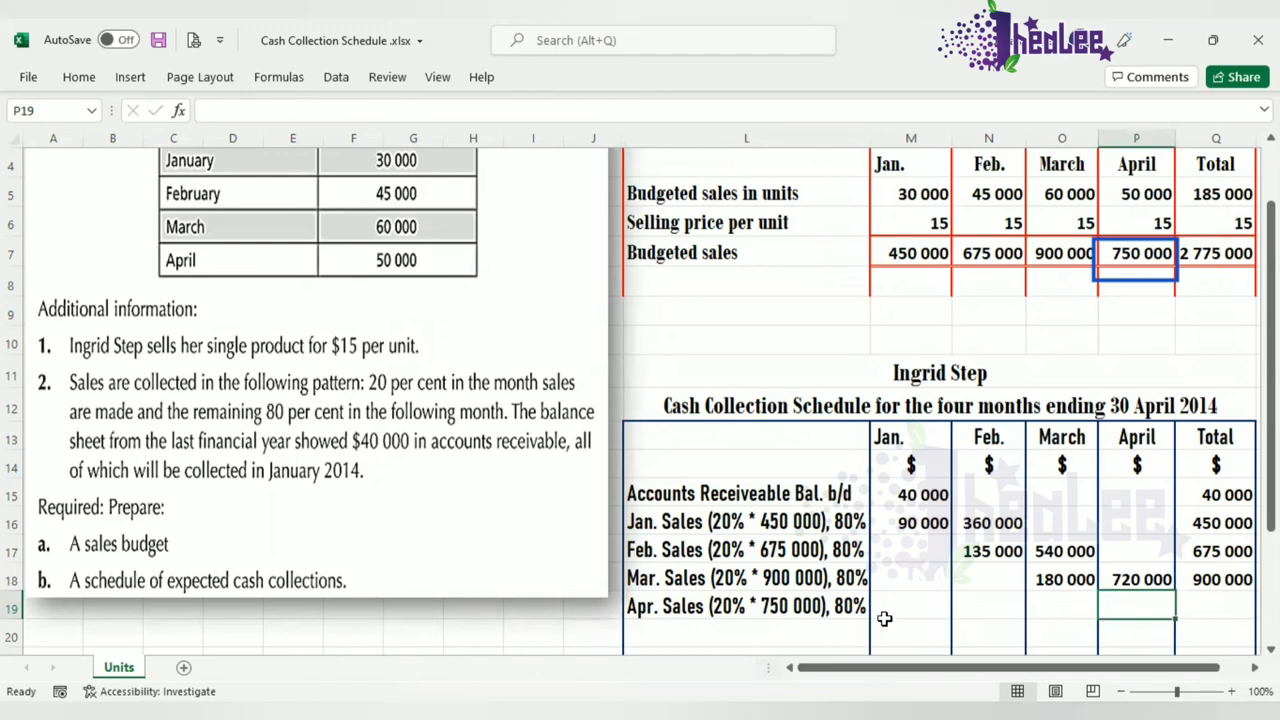
pyautogui.write('150')
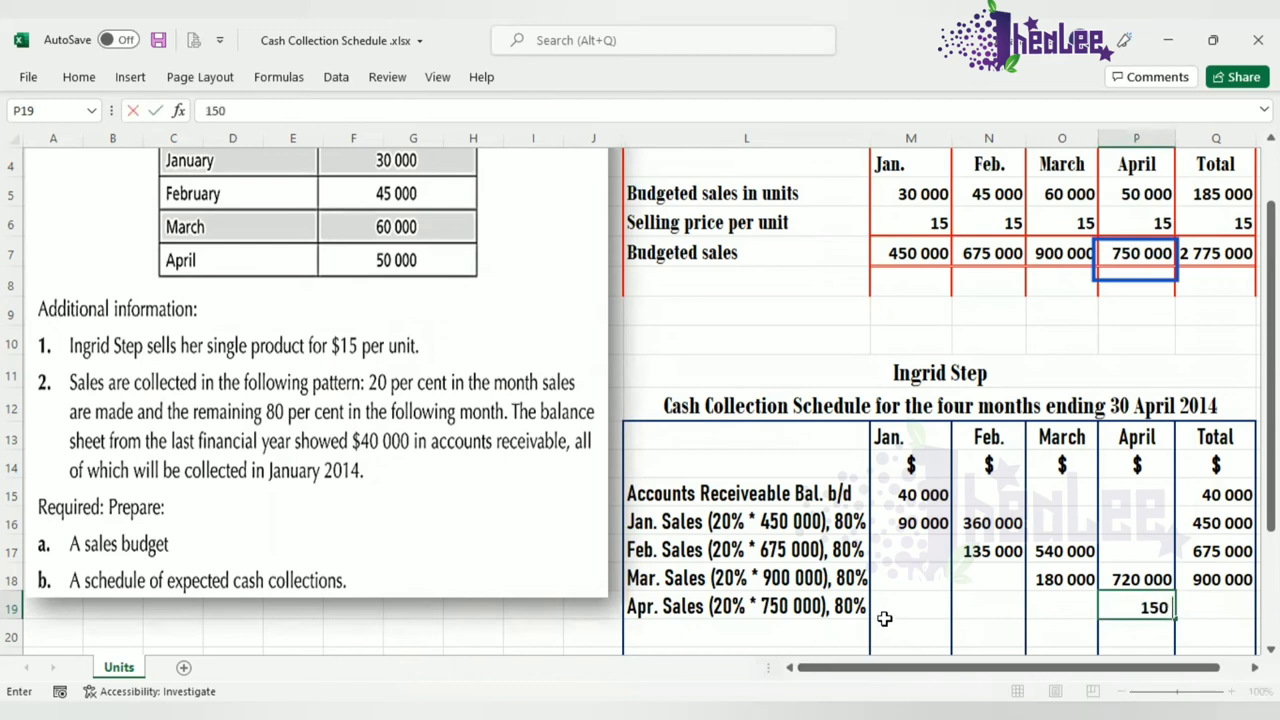
pyautogui.write(' 000')
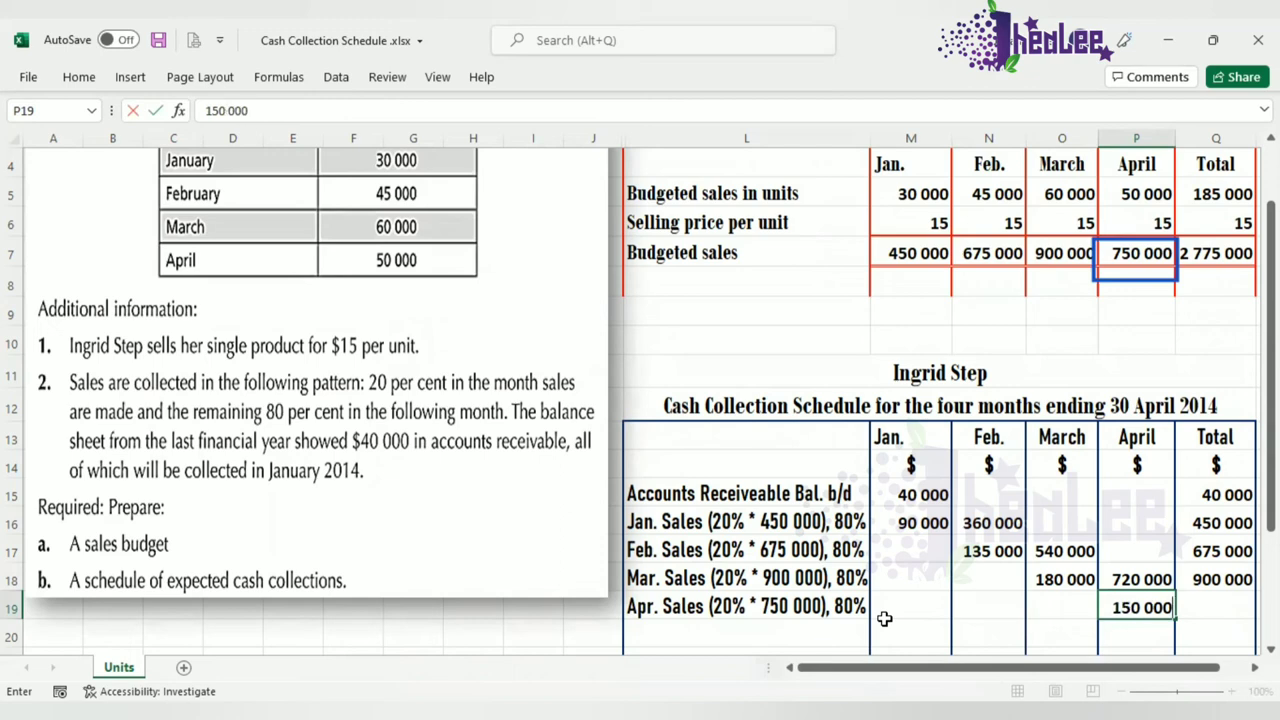
pyautogui.click(1224, 607)
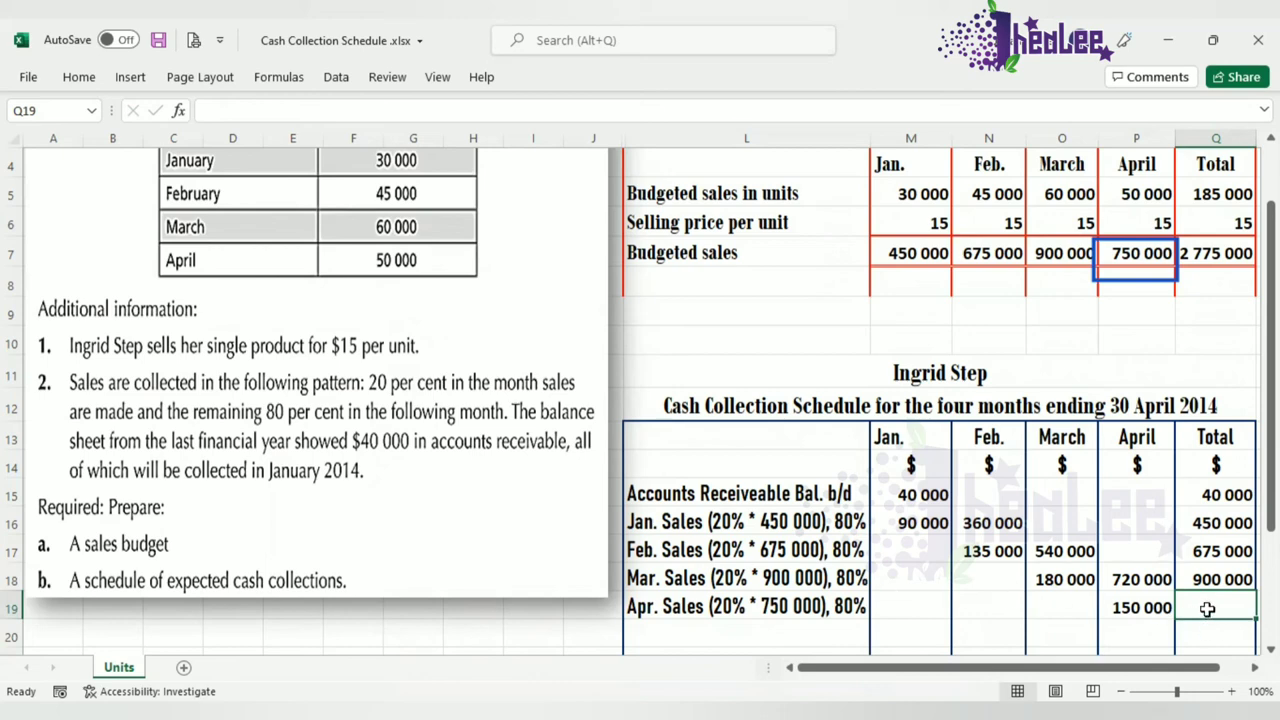
pyautogui.write('150 000')
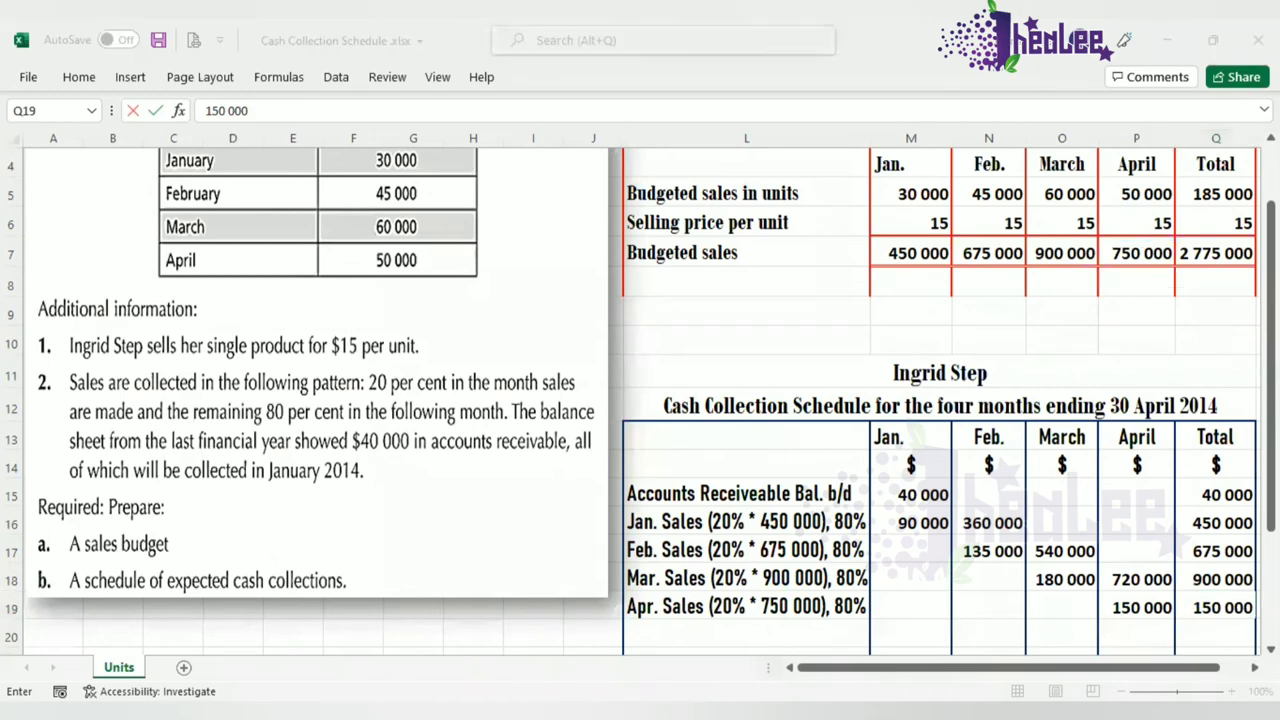
# Enter the monthly collection totals in row 20: 130 000 for January and 495 000 for February
pyautogui.scroll(-1, 886, 549)
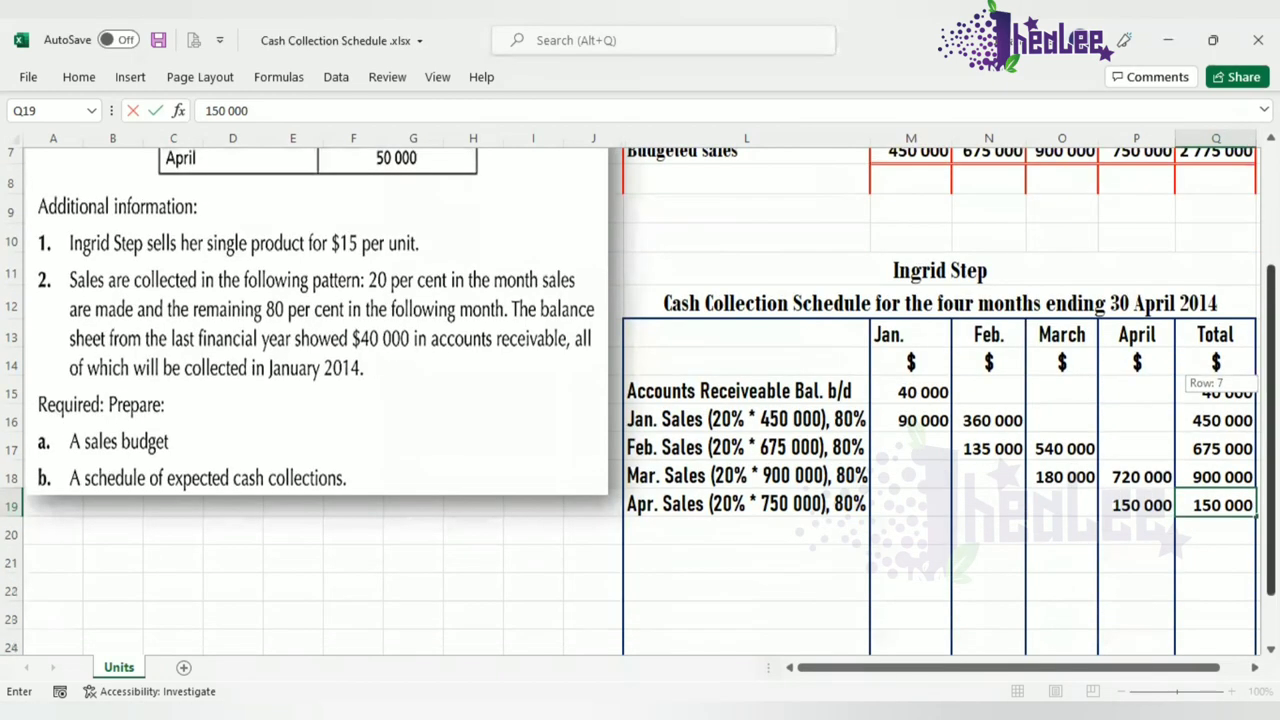
pyautogui.click(886, 549)
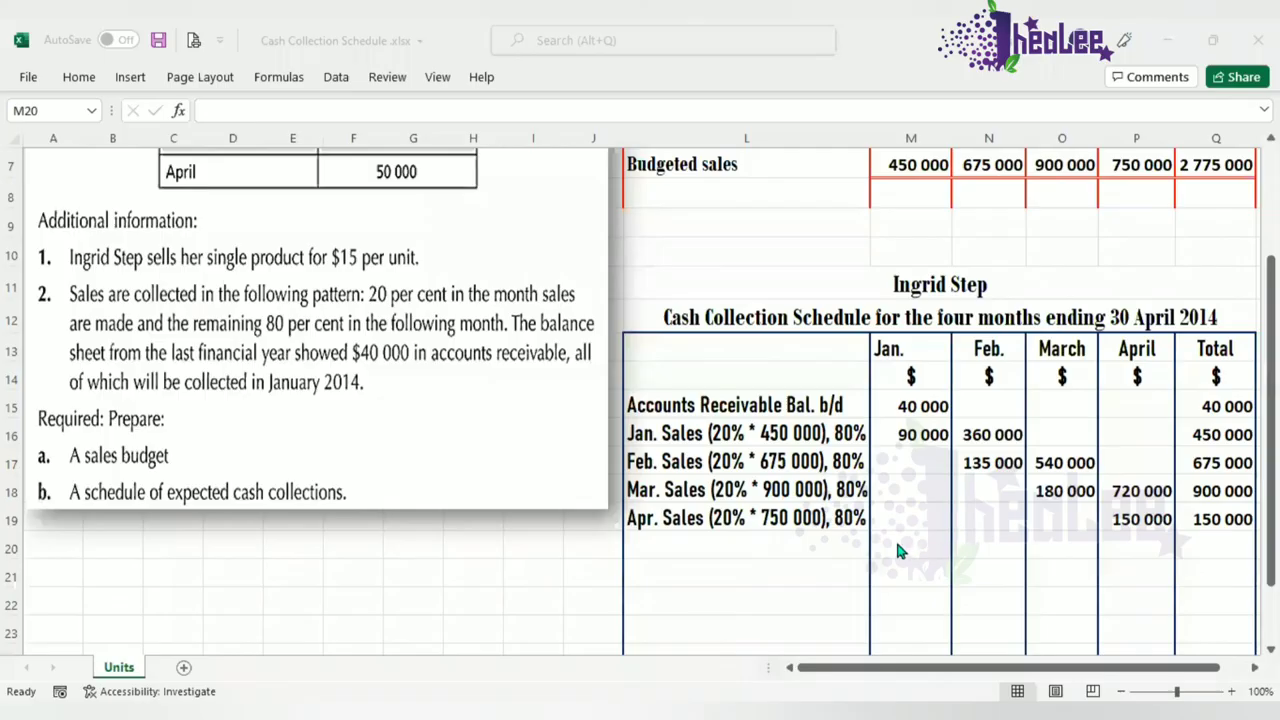
pyautogui.click(897, 543)
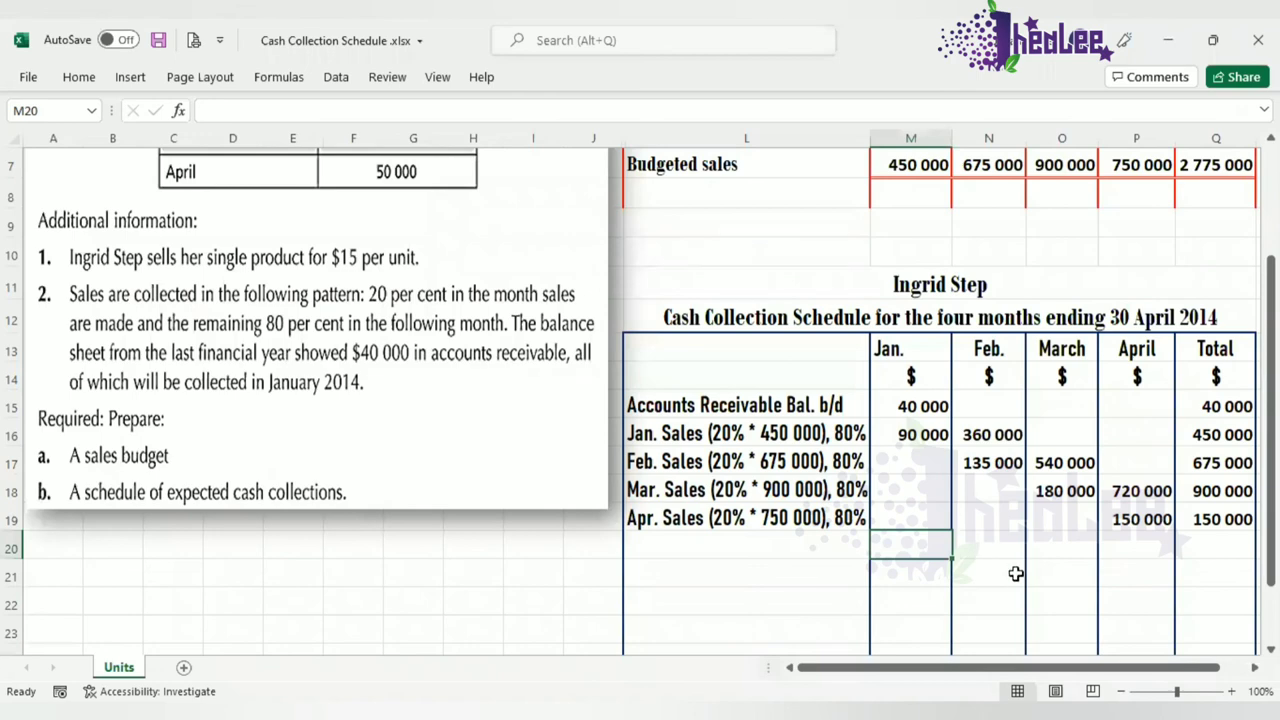
pyautogui.write('130 000')
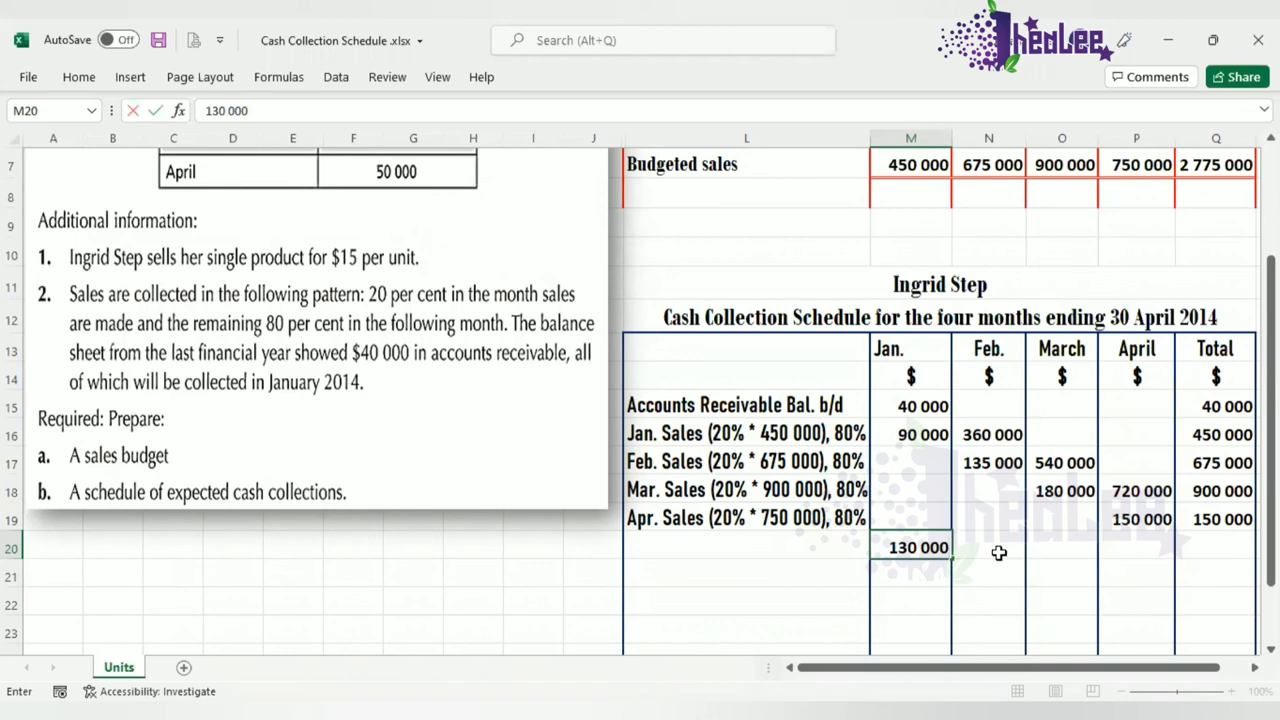
pyautogui.click(995, 549)
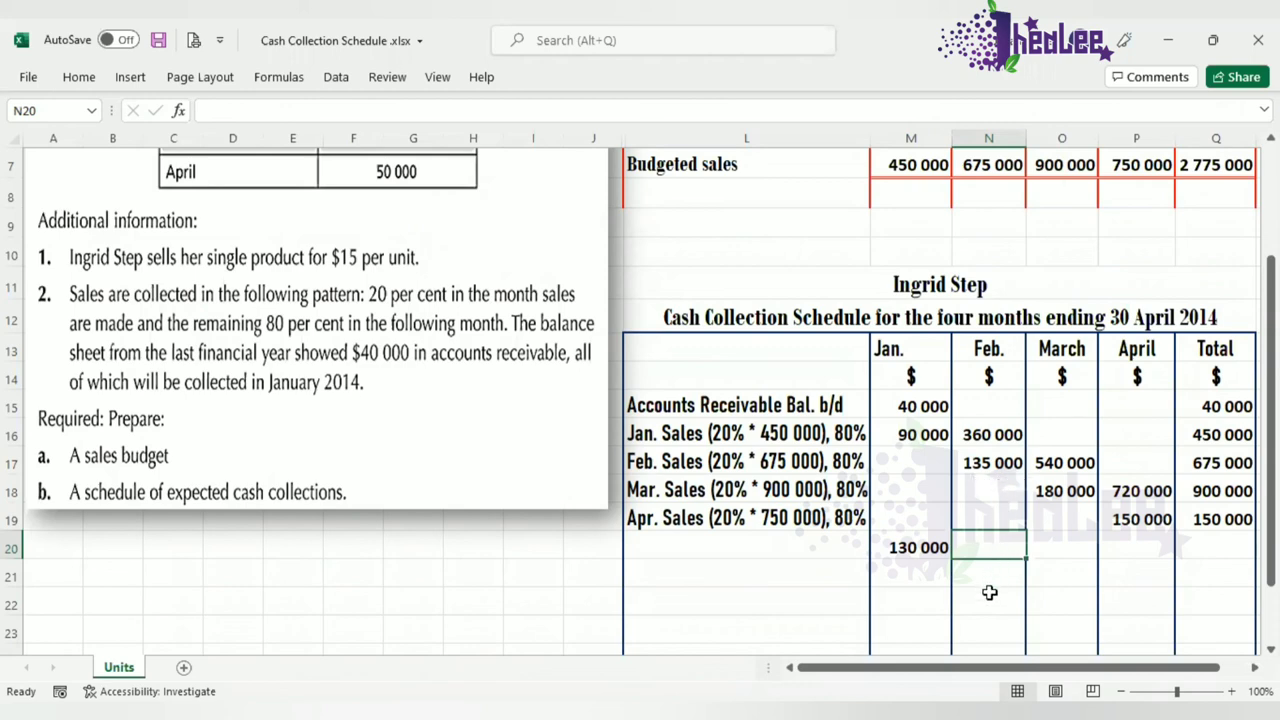
pyautogui.write('4')
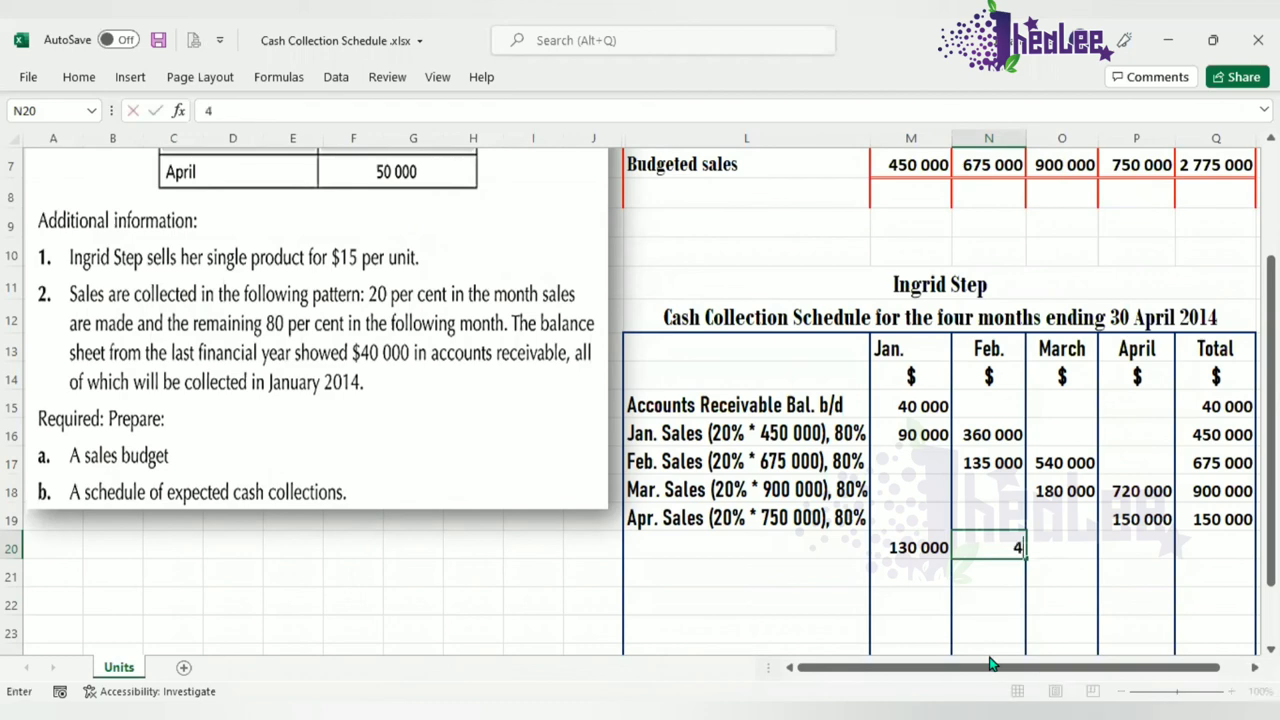
pyautogui.write('95 000')
# Complete the totals in row 20 with 720 000 for March, 870 000 for April and 2 215 000 as the overall total
pyautogui.click(1064, 549)
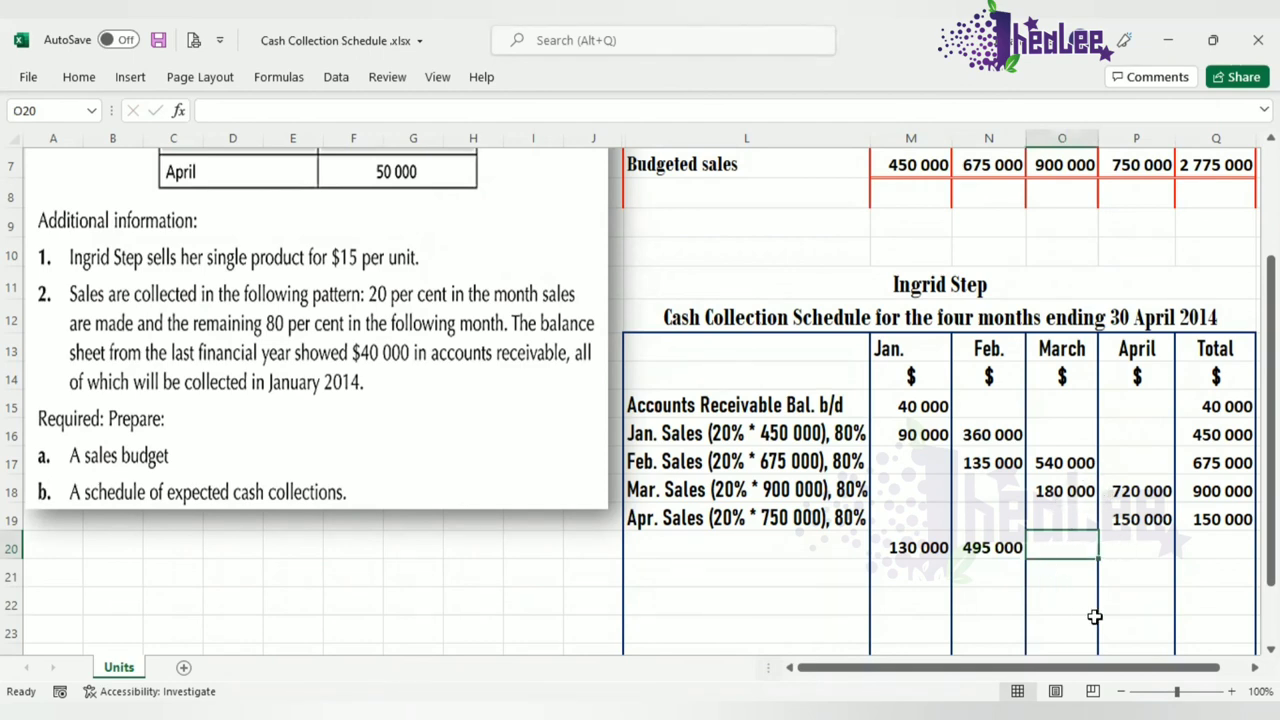
pyautogui.write('720 000')
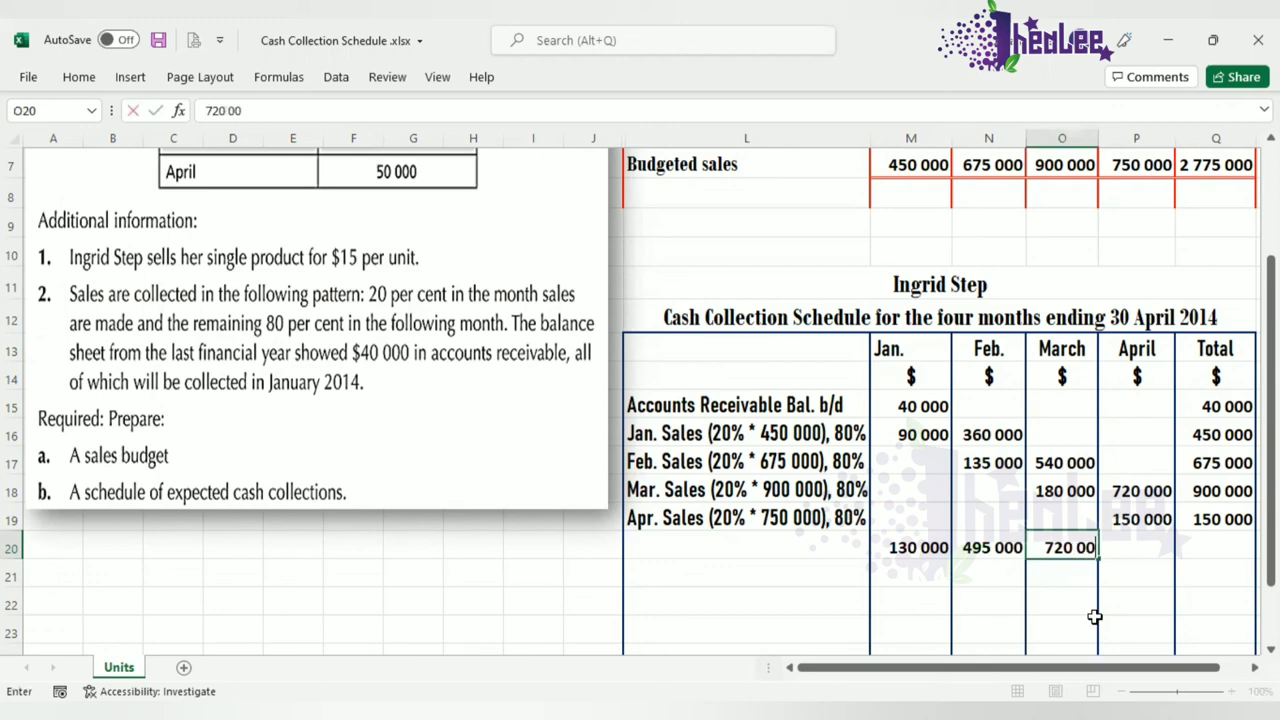
pyautogui.click(1154, 544)
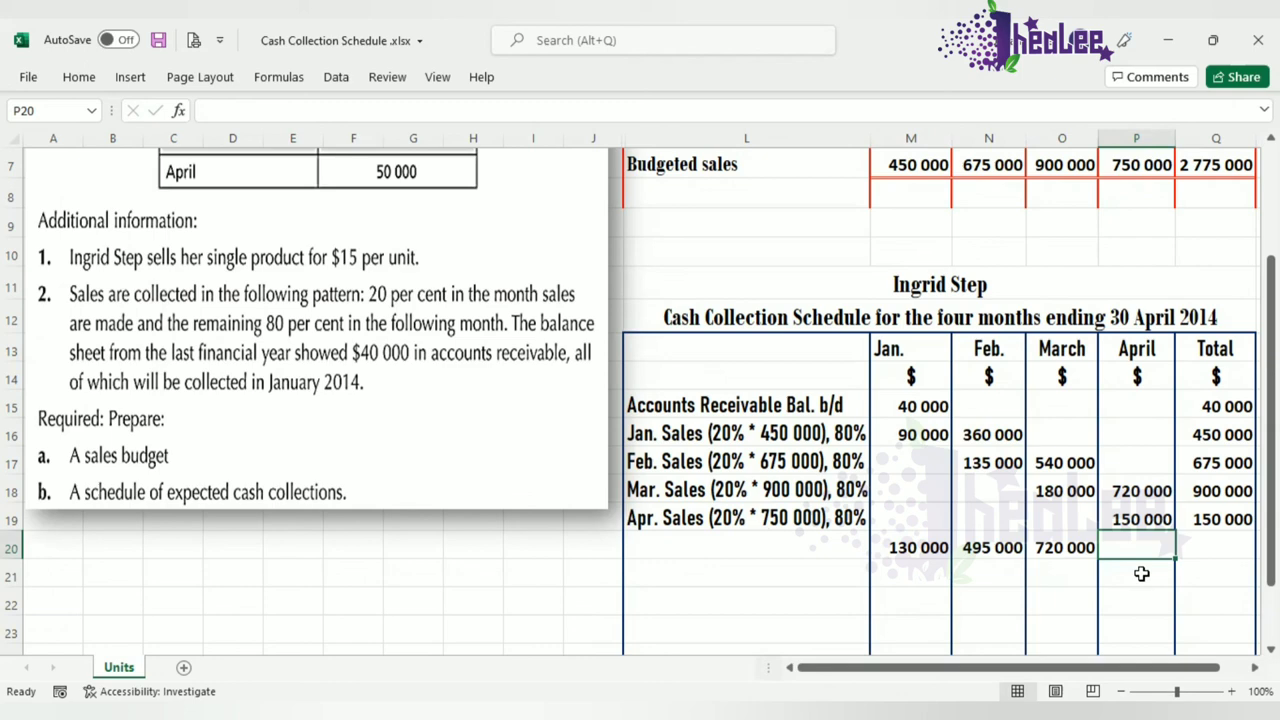
pyautogui.write('87')
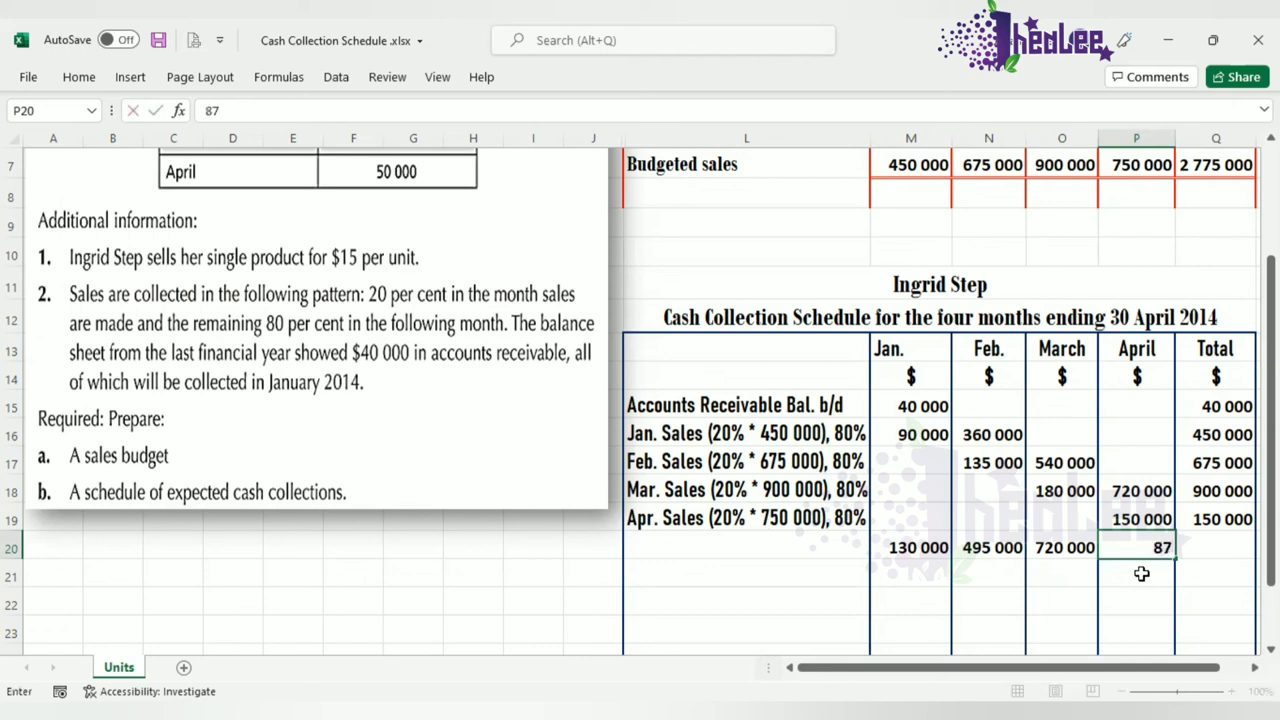
pyautogui.write('0 000')
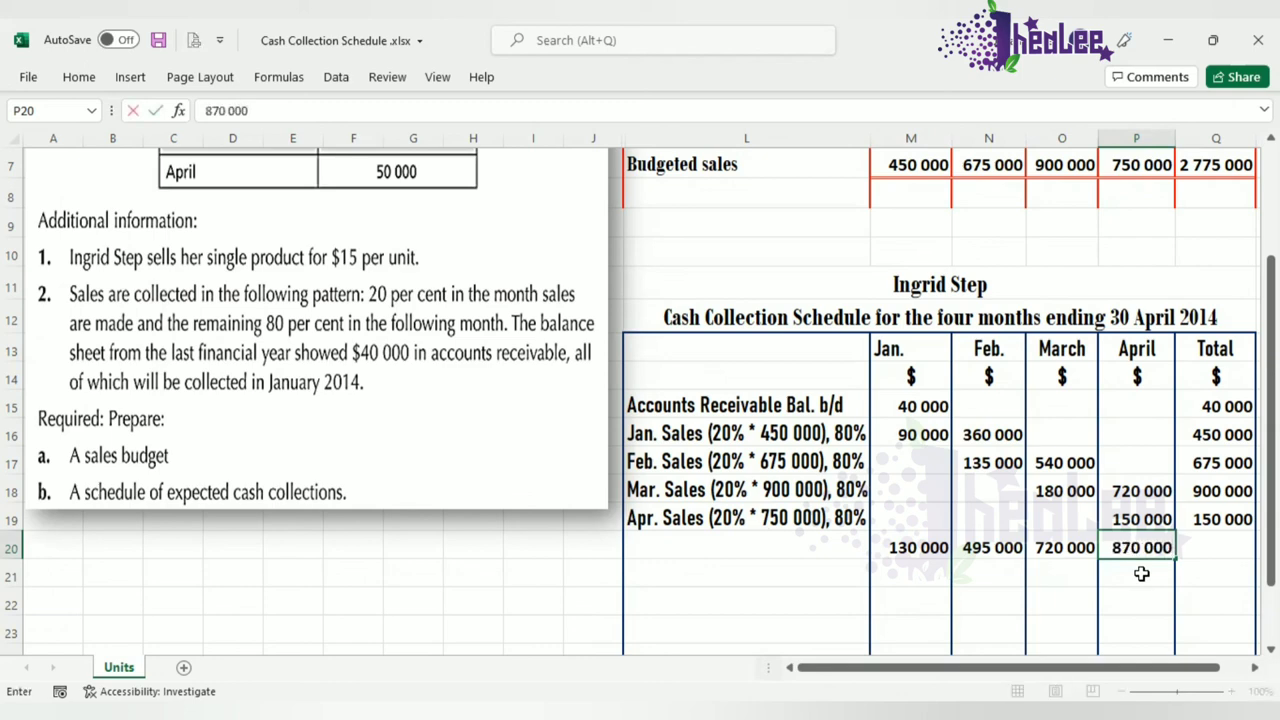
pyautogui.click(1216, 542)
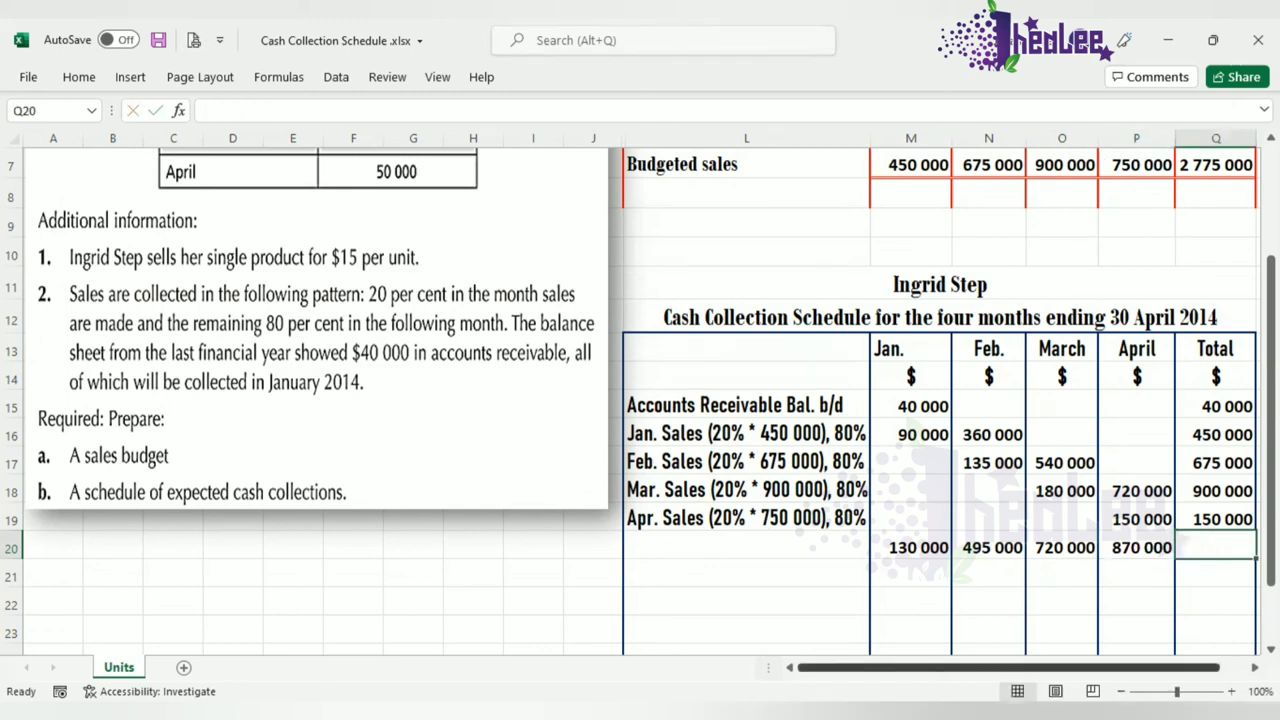
pyautogui.write('2')
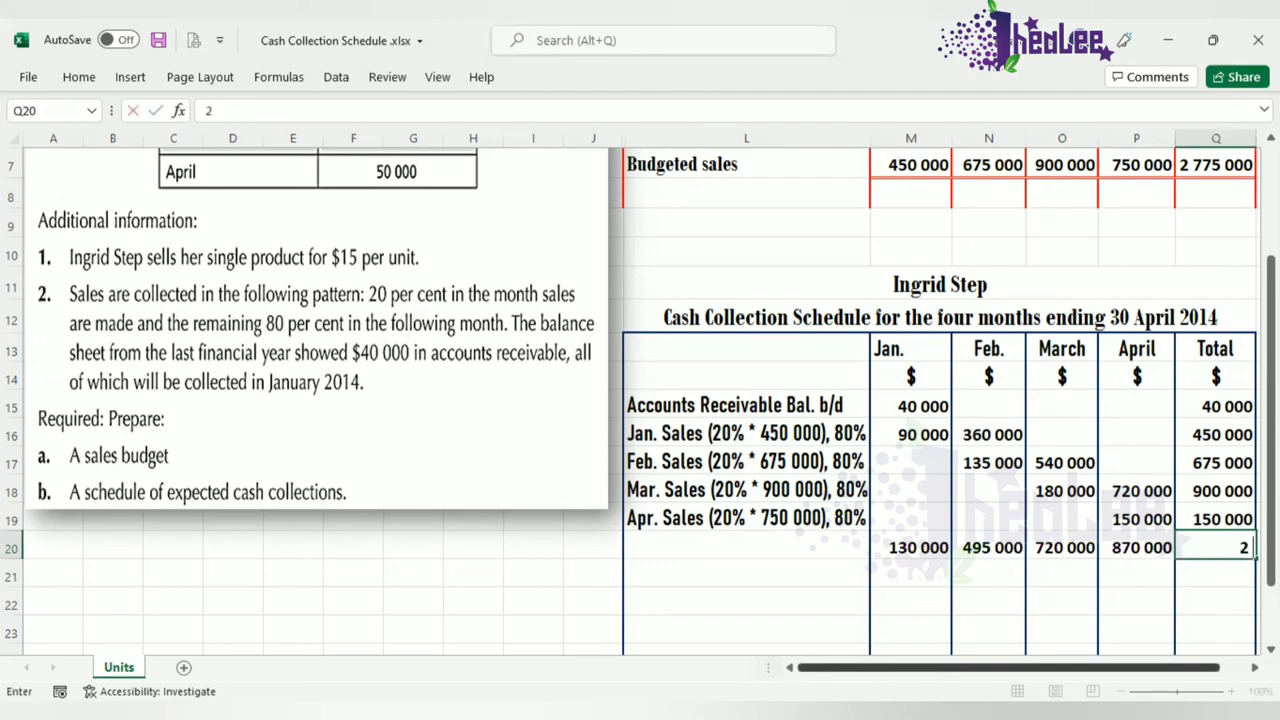
pyautogui.write(' 215 000')
pyautogui.click(910, 634)
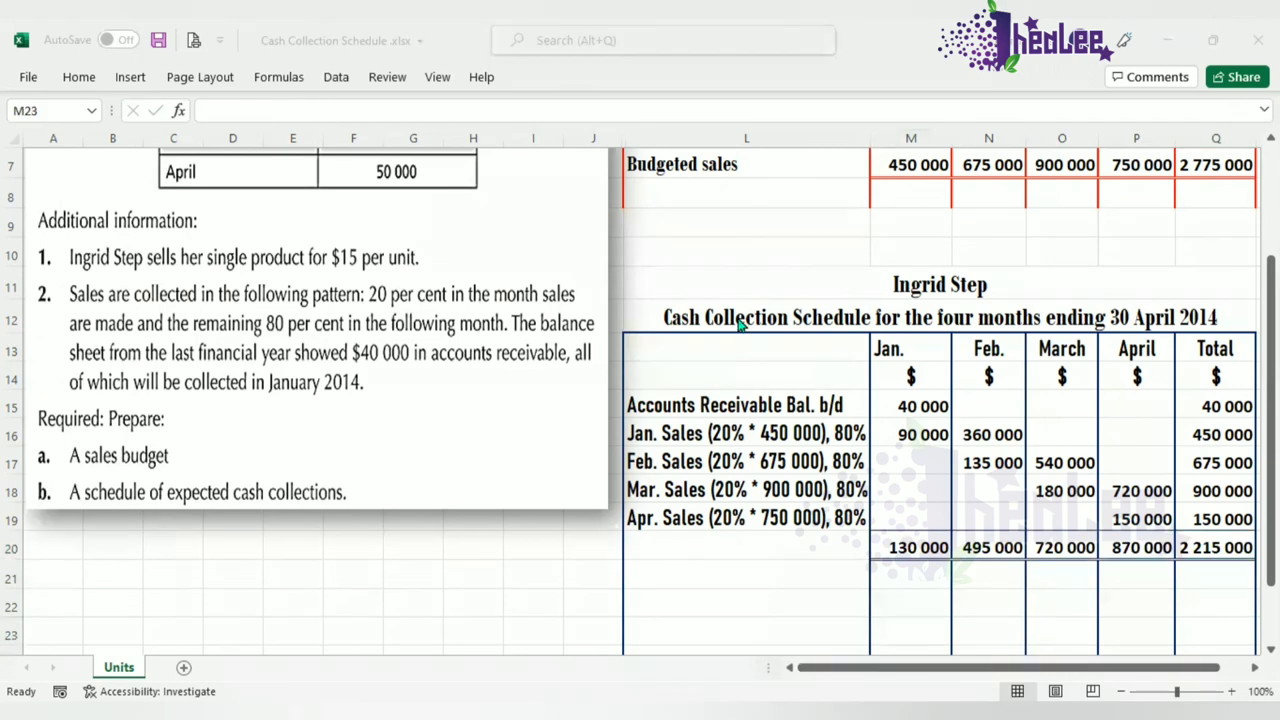